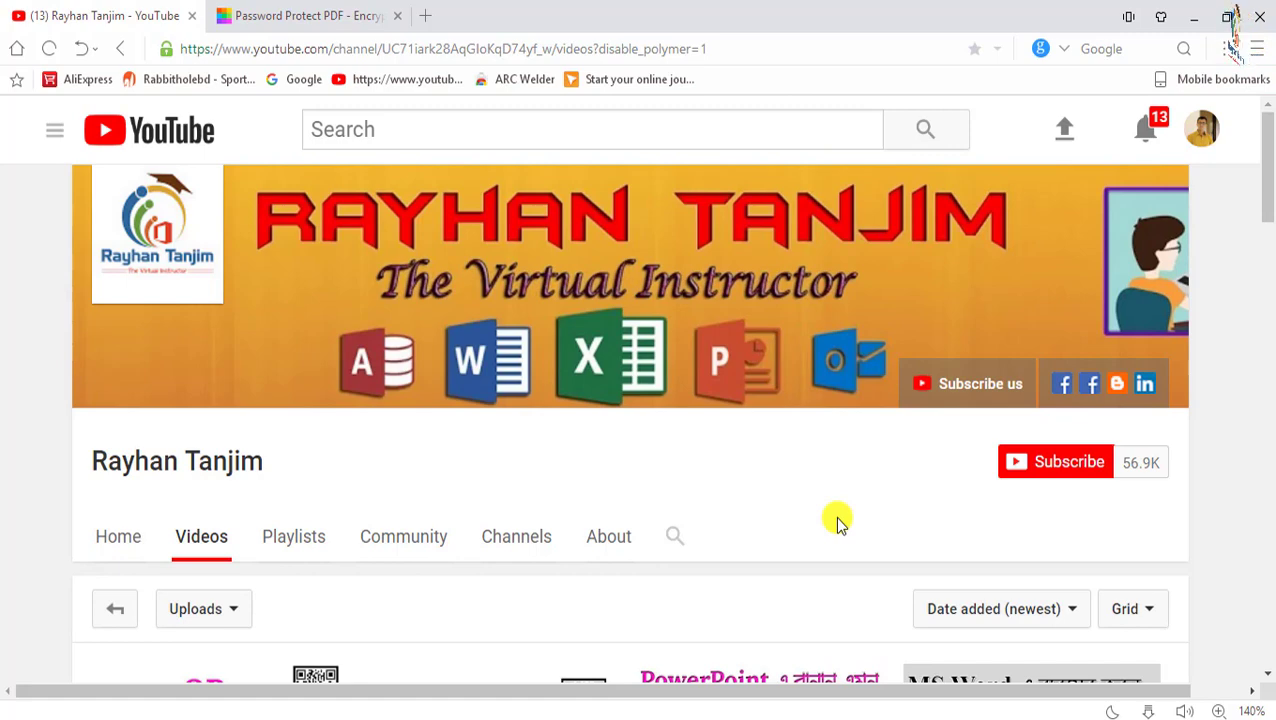
Step: Scroll down the YouTube channel's Videos page to the grid of uploaded video thumbnails
{"action": "scroll", "coordinate": [838, 522], "scroll_direction": "down", "scroll_amount": 1}
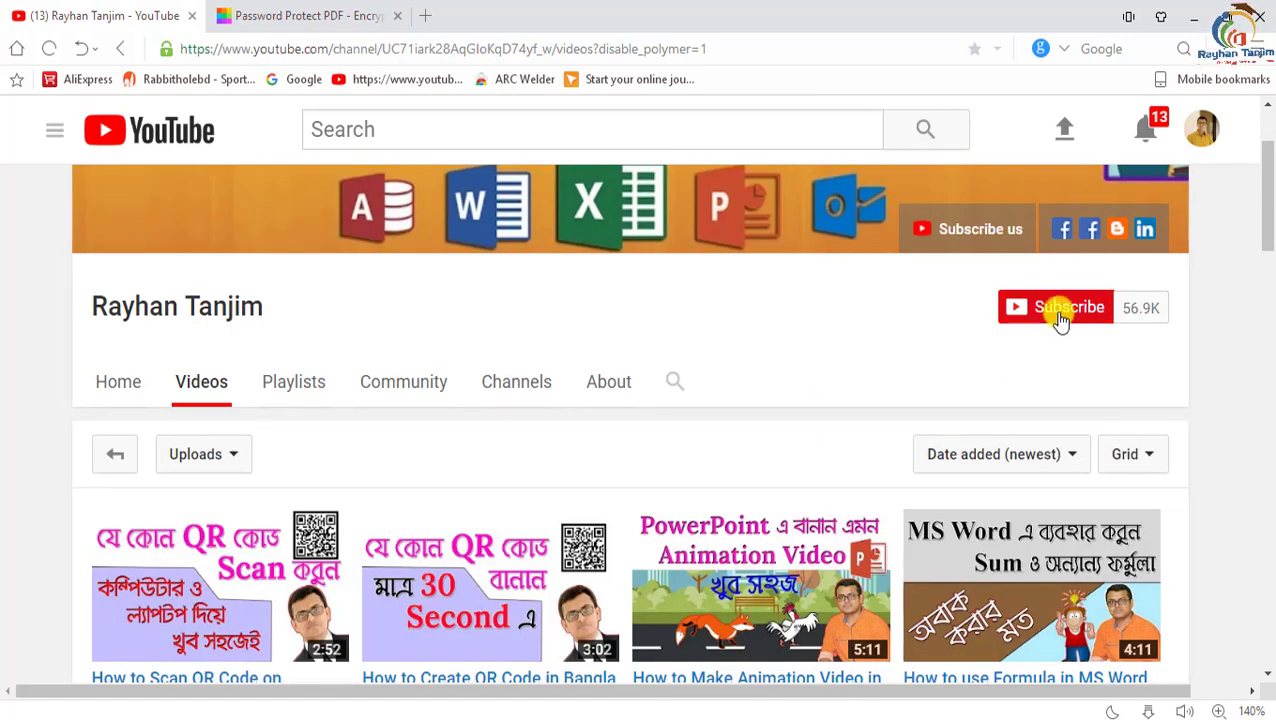
{"action": "scroll", "coordinate": [1061, 318], "scroll_direction": "down", "scroll_amount": 2}
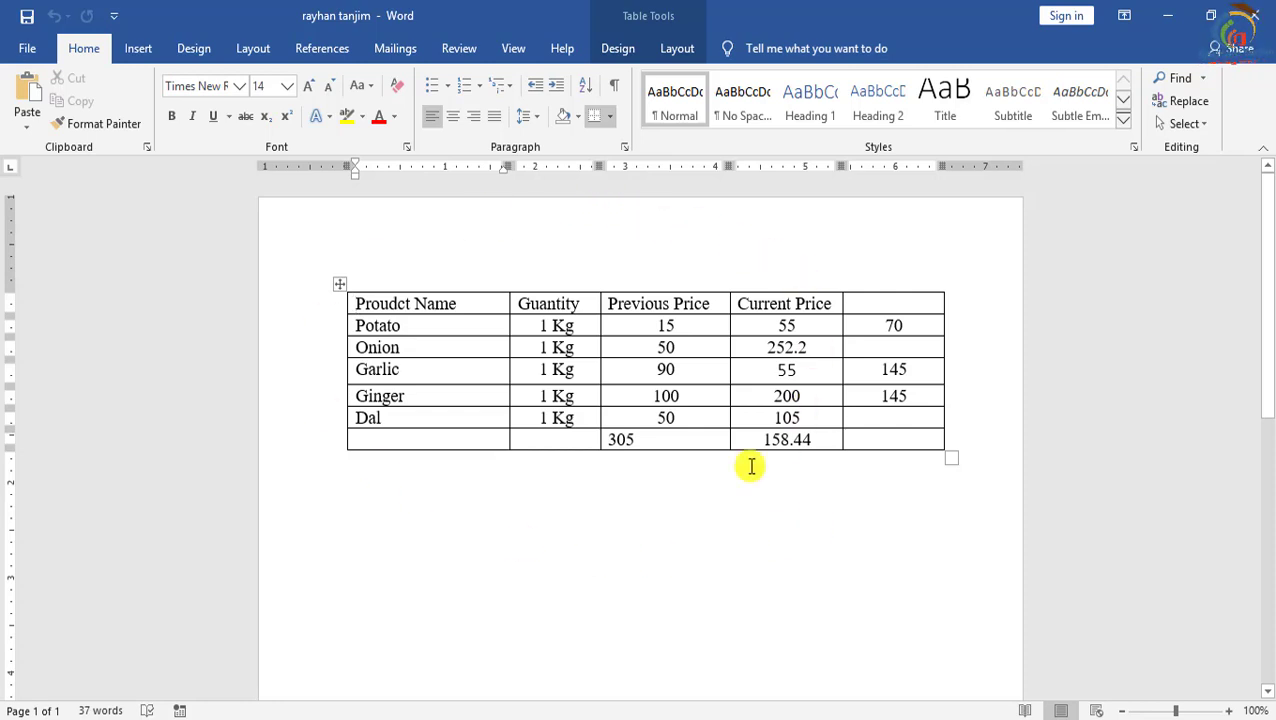
Step: Save the price table document to the Desktop as PDF type and bring up PDF Options
{"action": "left_click", "coordinate": [30, 48]}
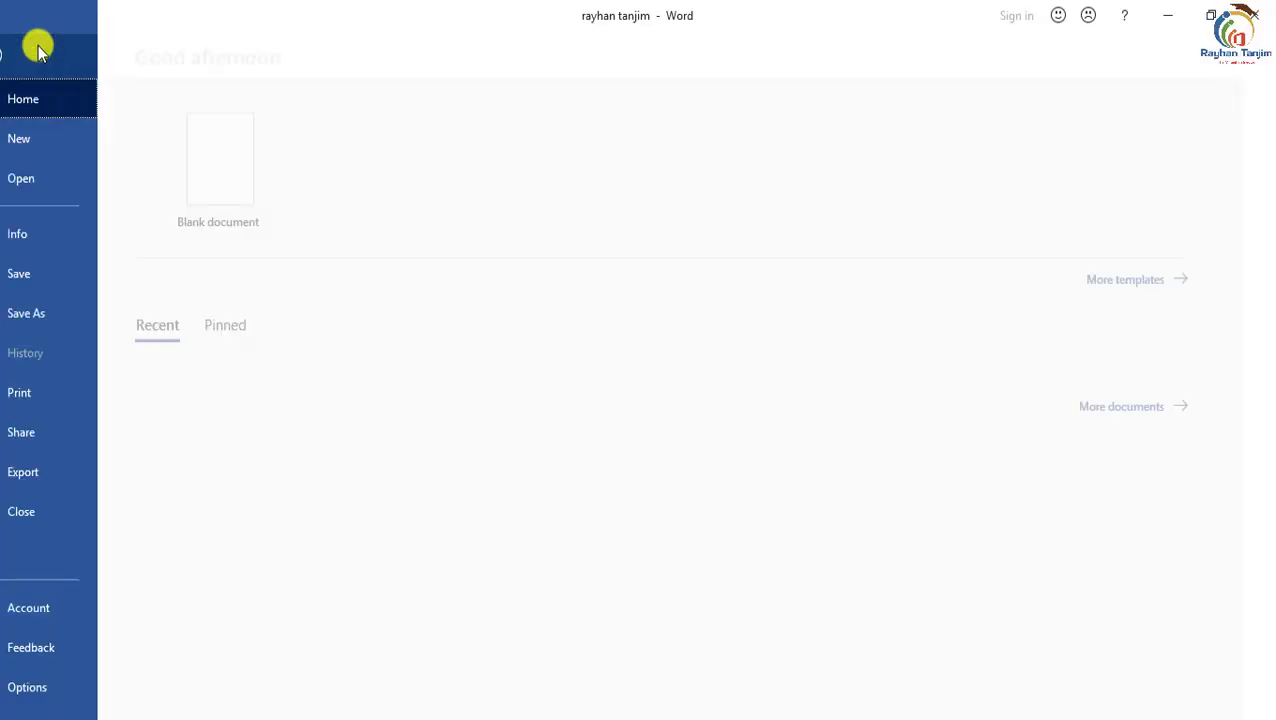
{"action": "left_click", "coordinate": [80, 315]}
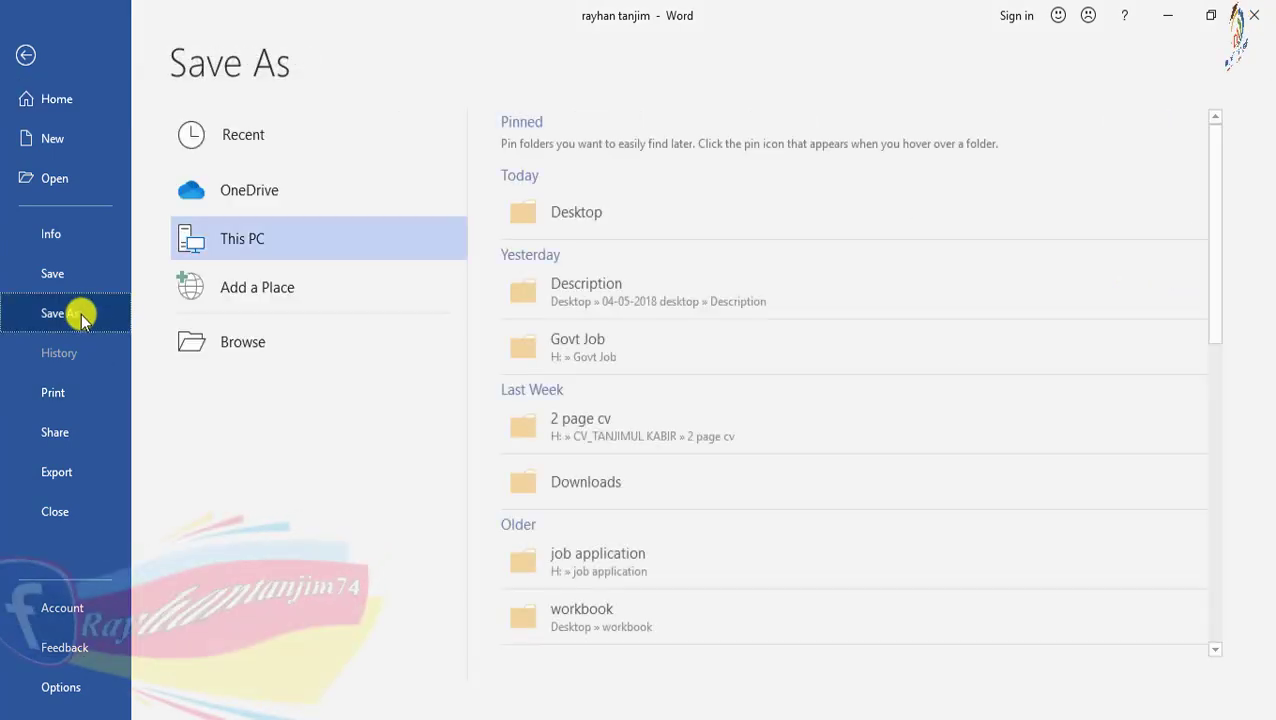
{"action": "left_click", "coordinate": [590, 214]}
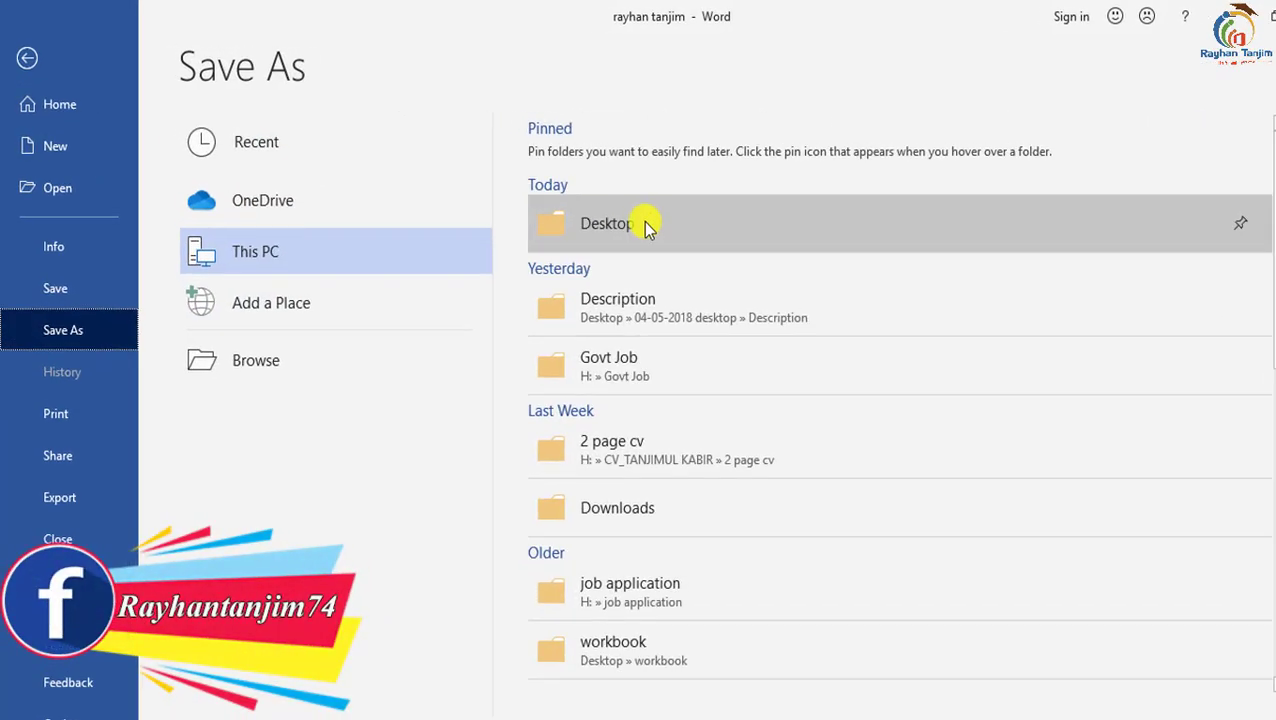
{"action": "left_click", "coordinate": [645, 228]}
{"action": "left_click", "coordinate": [105, 197]}
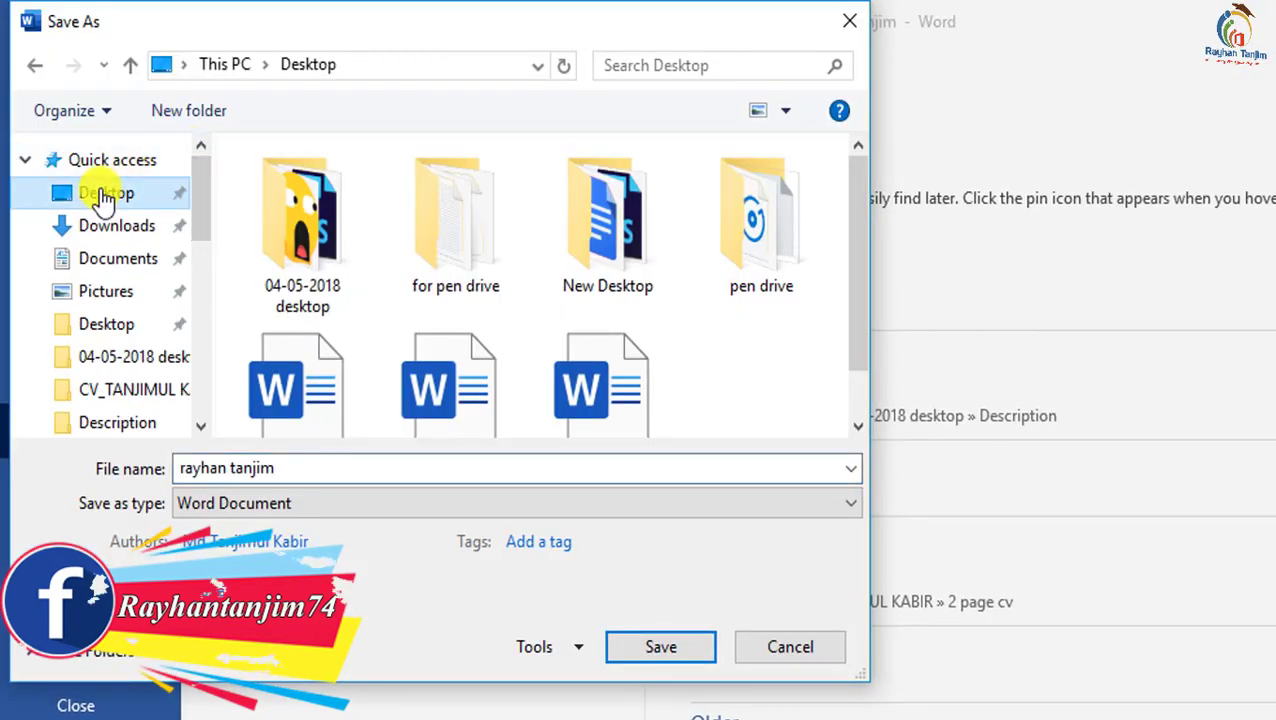
{"action": "left_click", "coordinate": [373, 503]}
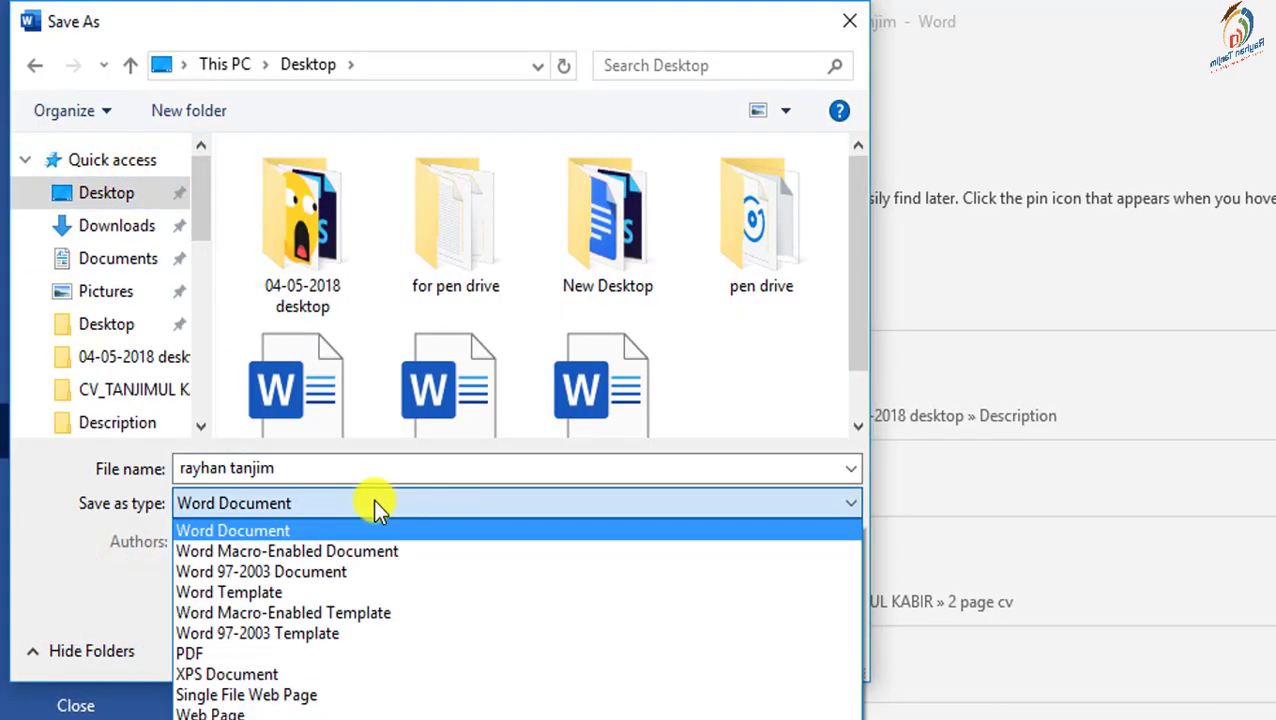
{"action": "left_click", "coordinate": [245, 652]}
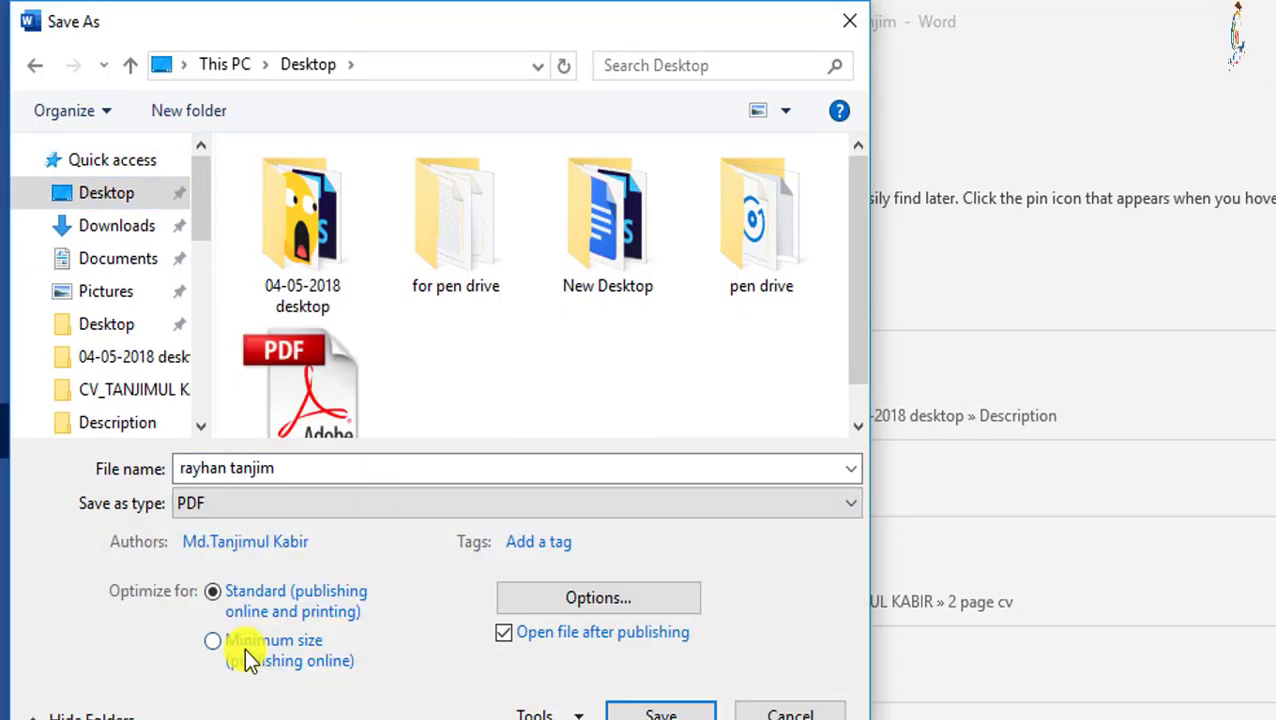
{"action": "left_click", "coordinate": [605, 595]}
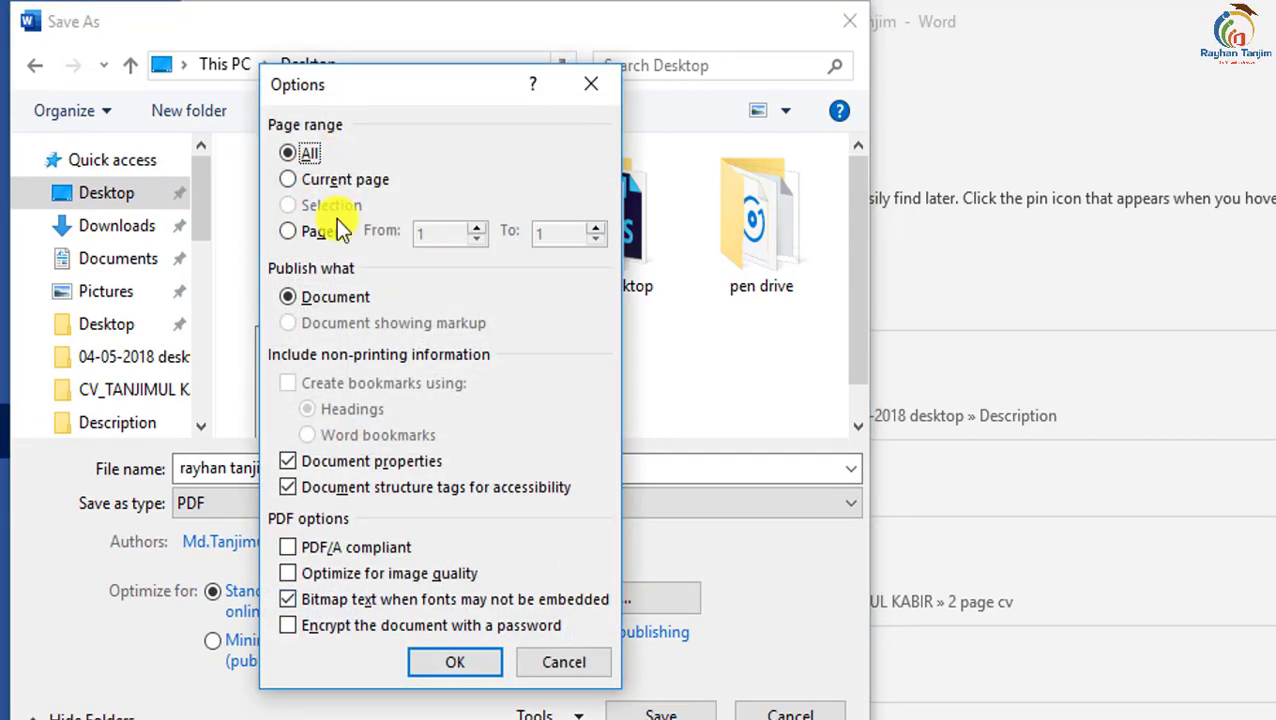
Step: Enable 'Encrypt the document with a password' and try a password that is too short
{"action": "left_click", "coordinate": [288, 625]}
{"action": "left_click", "coordinate": [441, 660]}
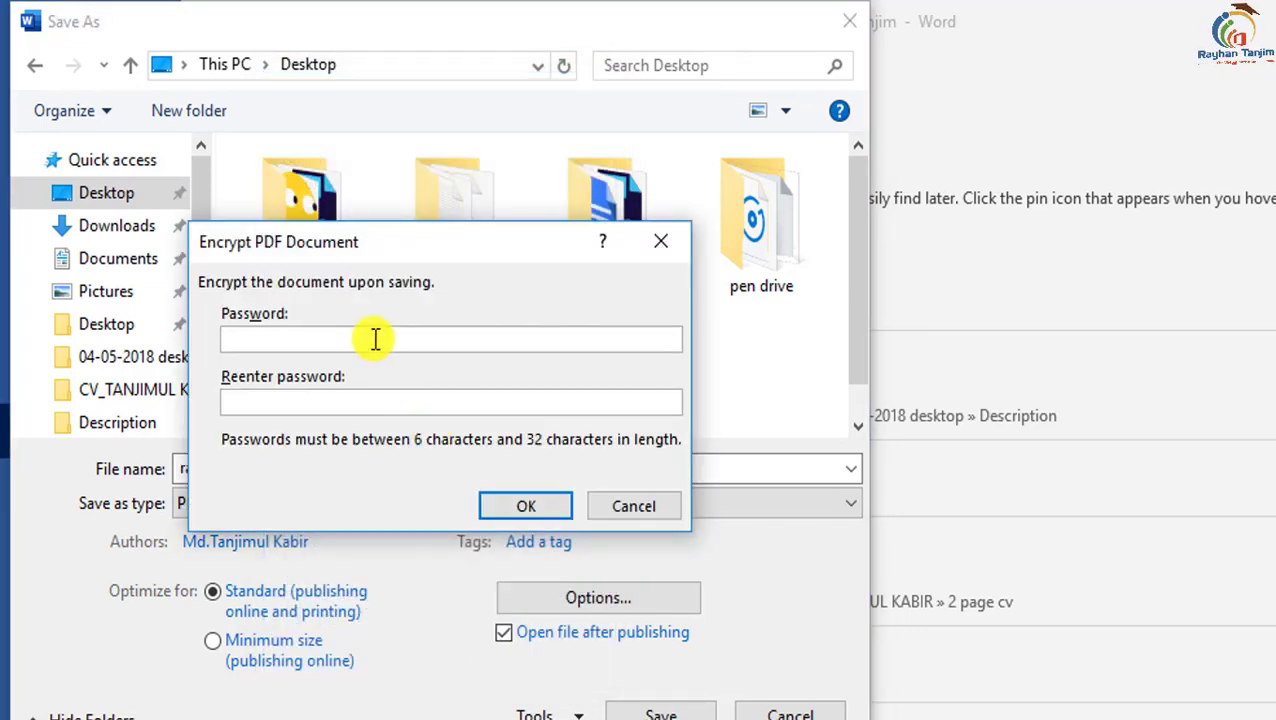
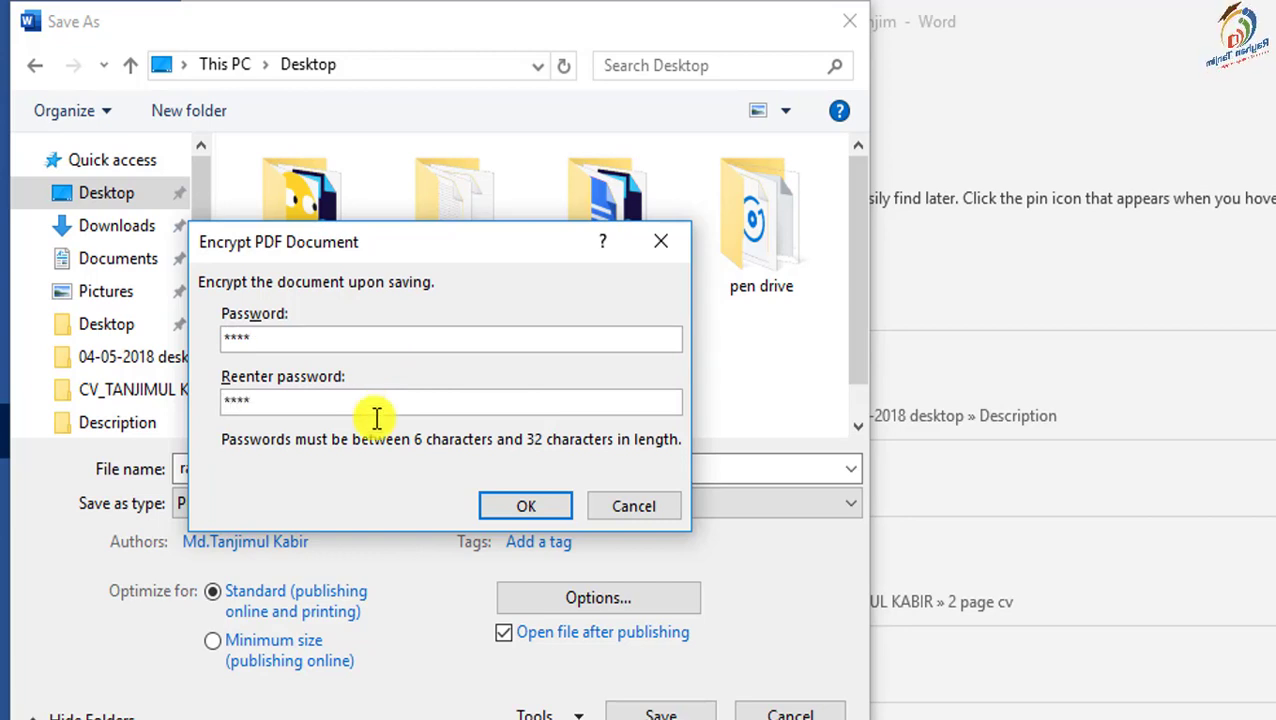
{"action": "left_click", "coordinate": [490, 497]}
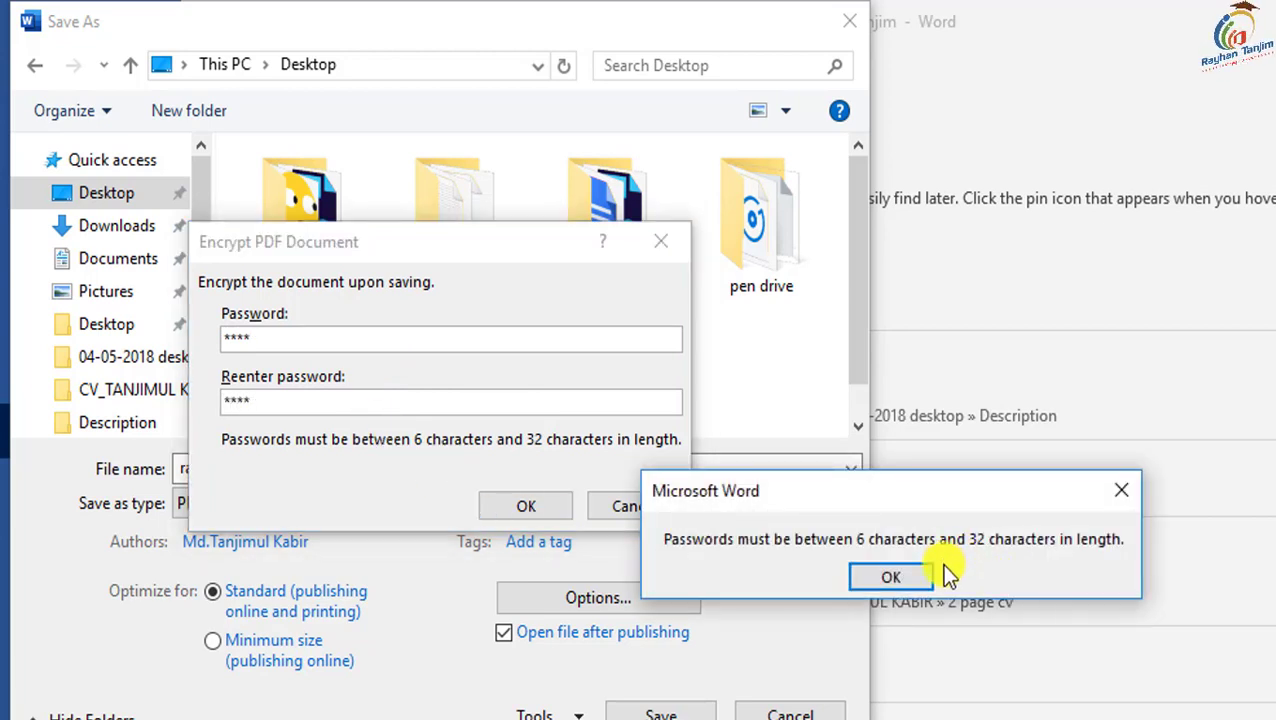
{"action": "left_click", "coordinate": [891, 577]}
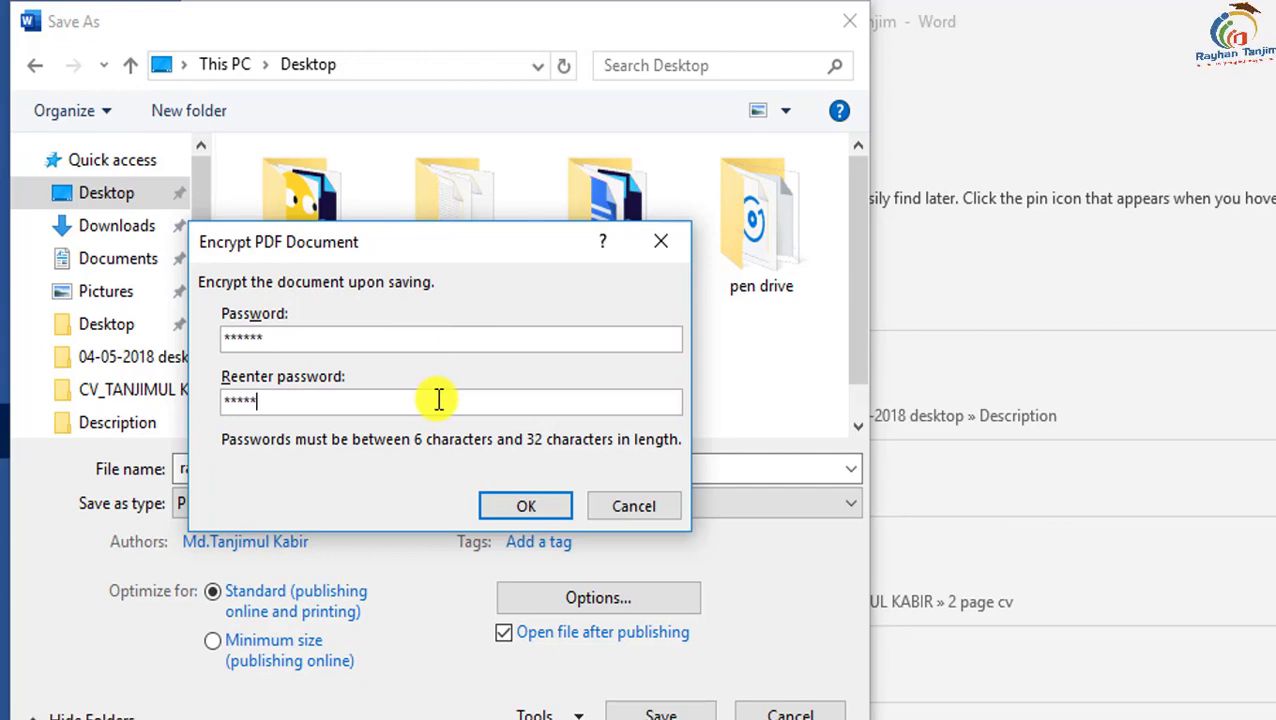
Step: Enter a six-character password, save the encrypted PDF to the Desktop, and show the desktop
{"action": "type", "text": "6"}
{"action": "key", "text": "Return"}
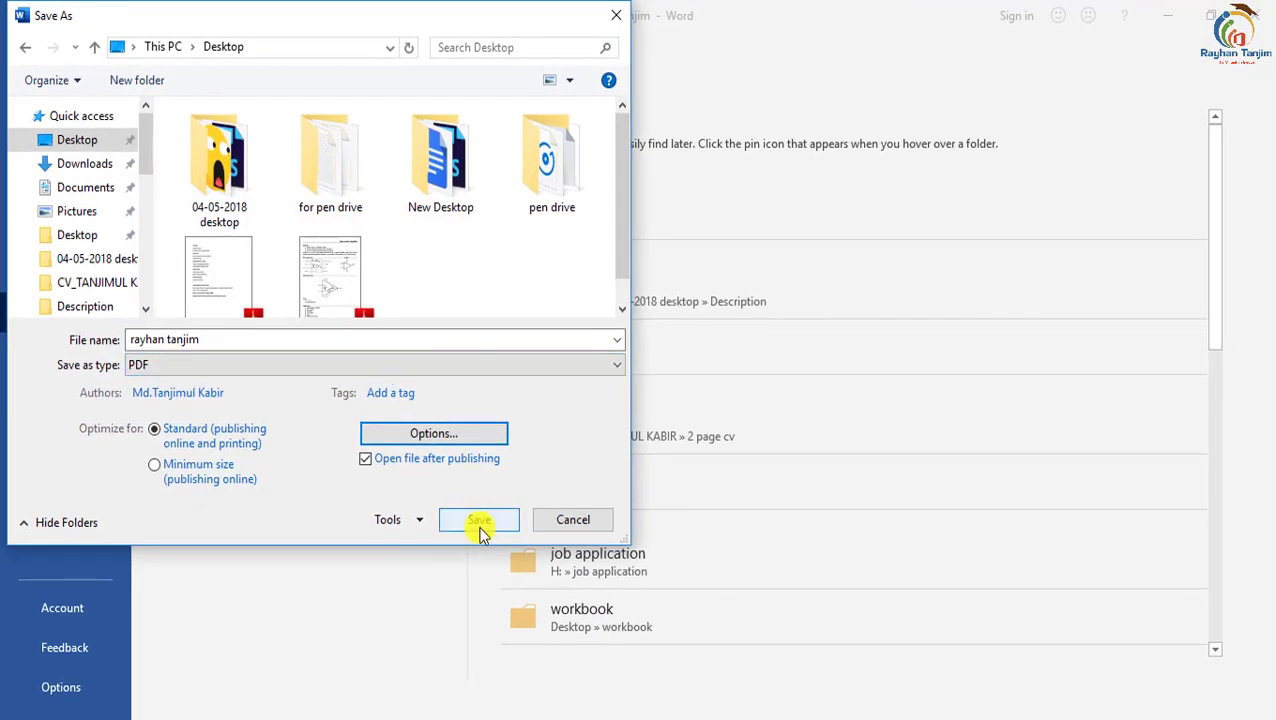
{"action": "left_click", "coordinate": [479, 522]}
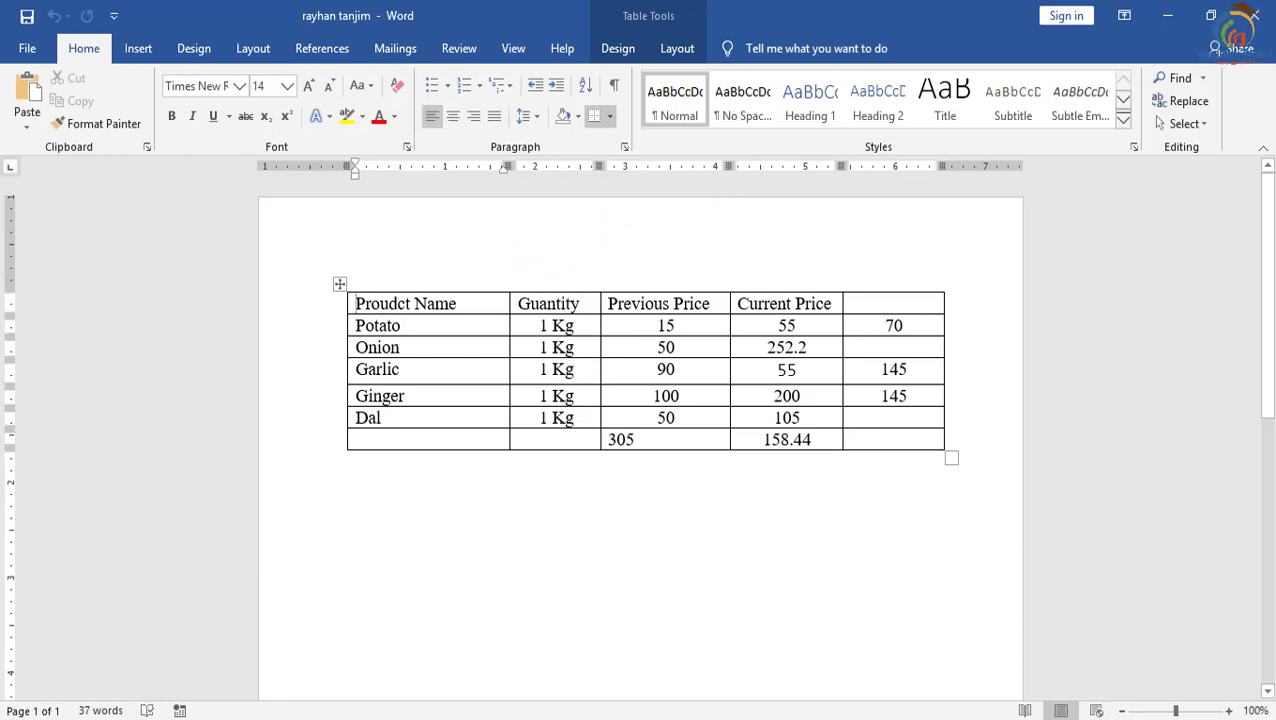
{"action": "key", "text": "super+d"}
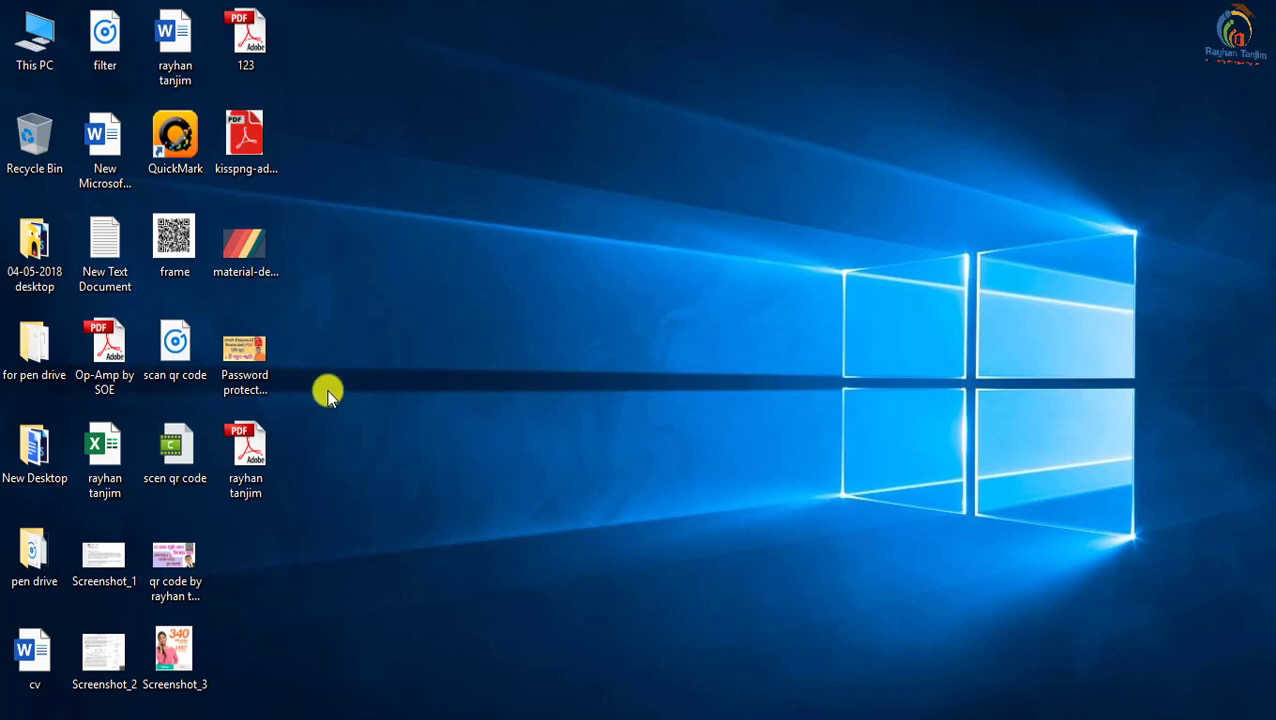
Step: Open the saved table PDF from the desktop in Adobe Reader, unlocking it with its password
{"action": "left_click", "coordinate": [257, 458]}
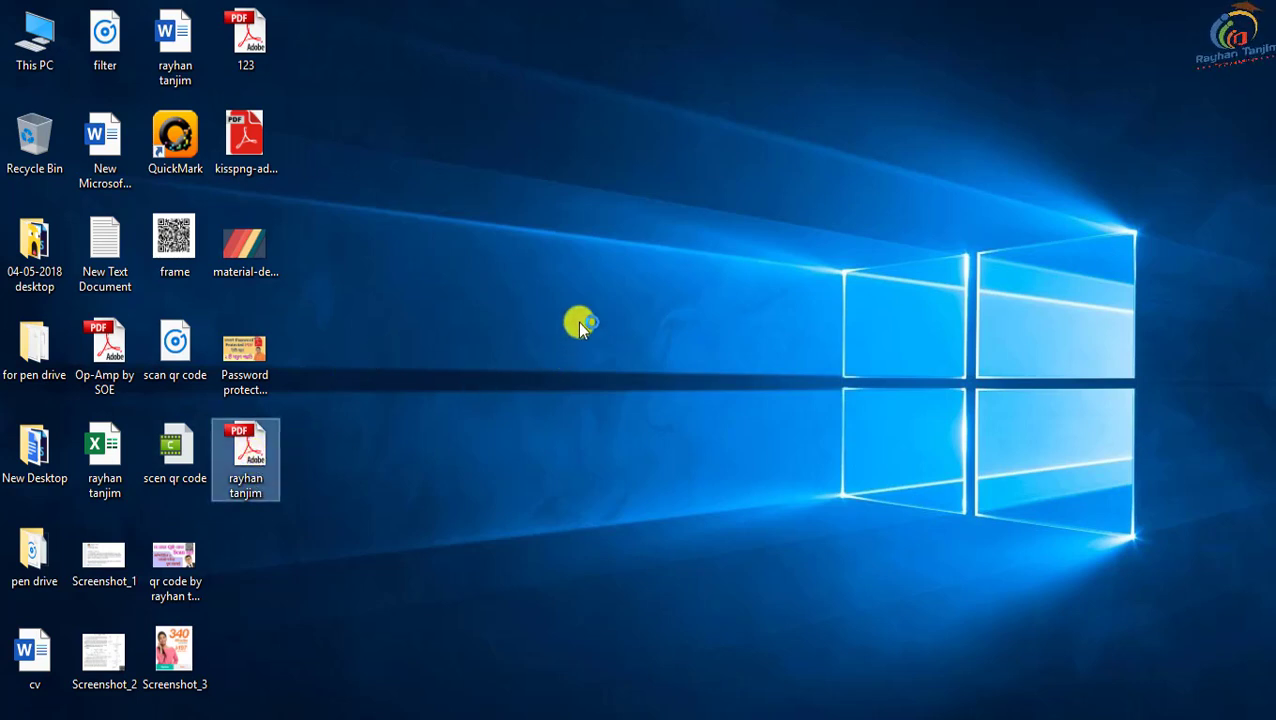
{"action": "key", "text": "Return"}
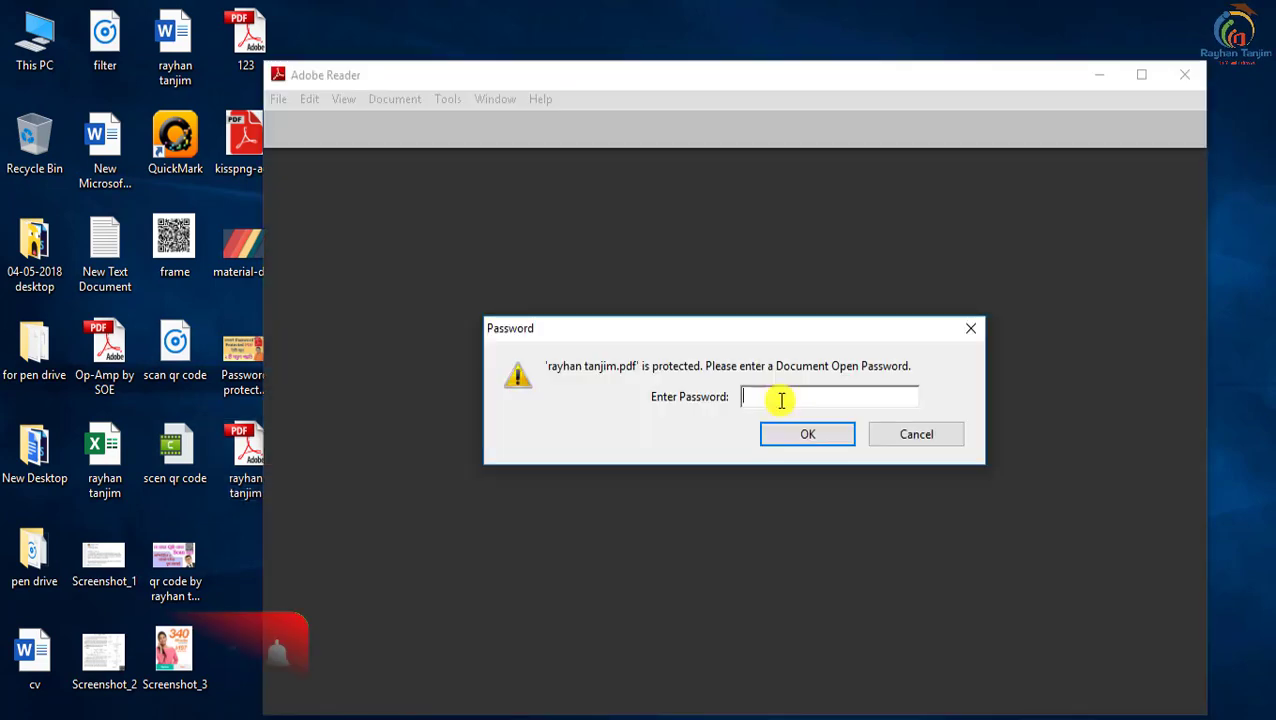
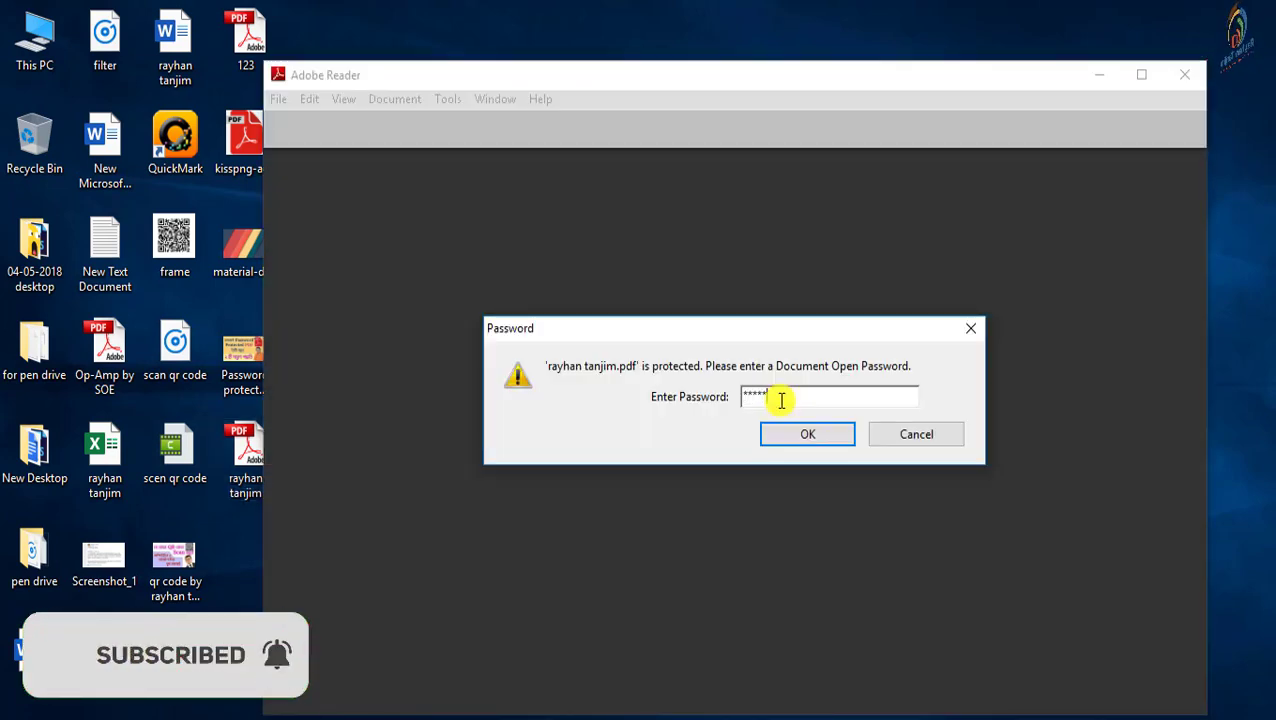
{"action": "left_click", "coordinate": [808, 445]}
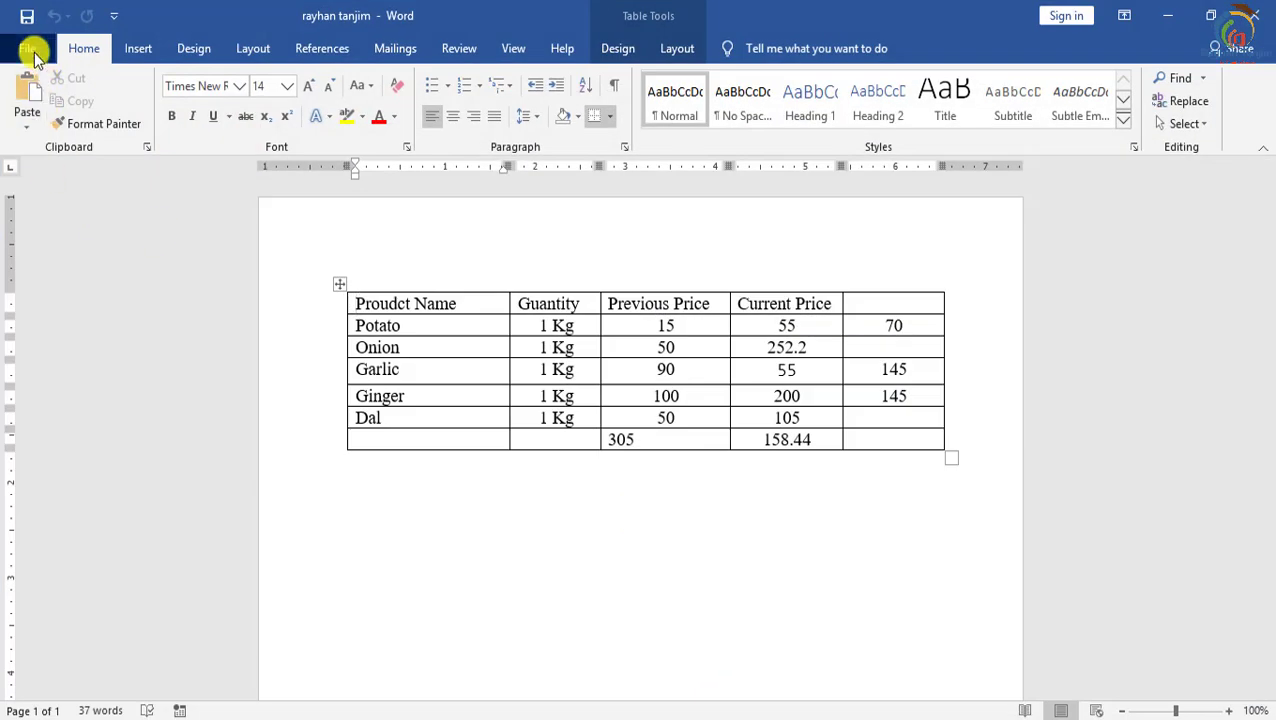
Step: Close Microsoft Word from the File backstage to return to the Windows desktop
{"action": "left_click", "coordinate": [30, 49]}
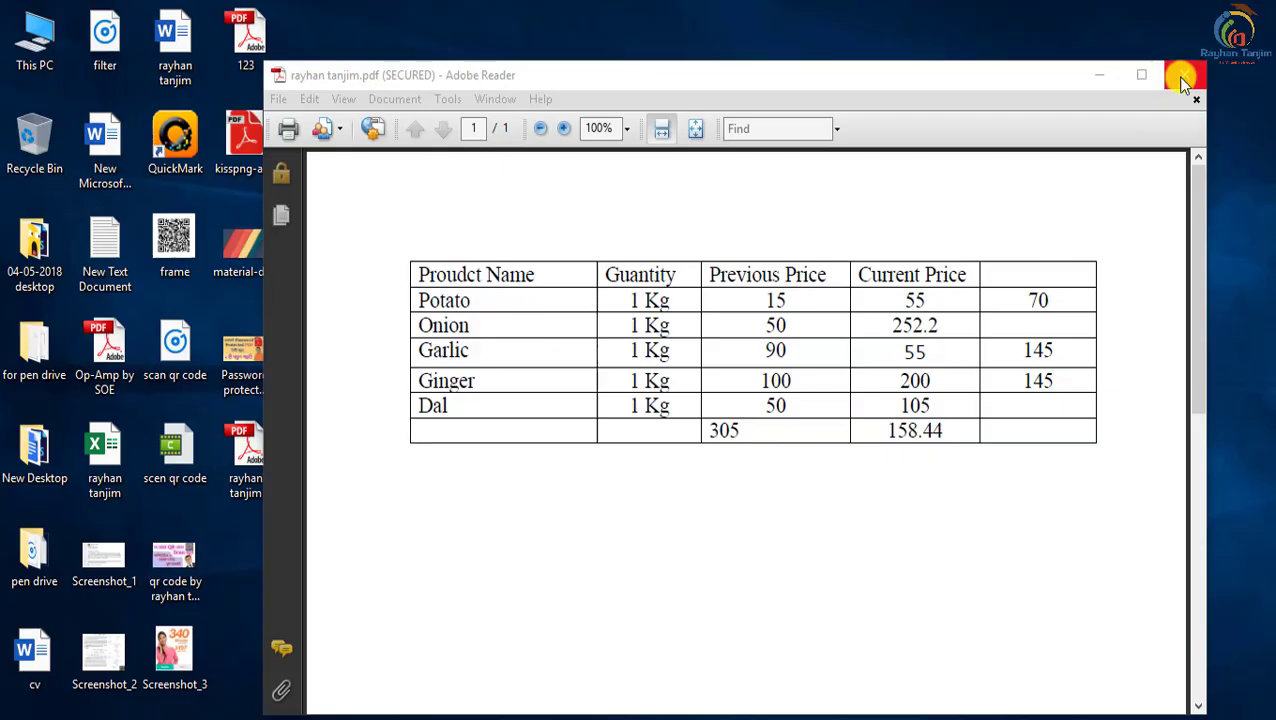
{"action": "left_click", "coordinate": [1188, 66]}
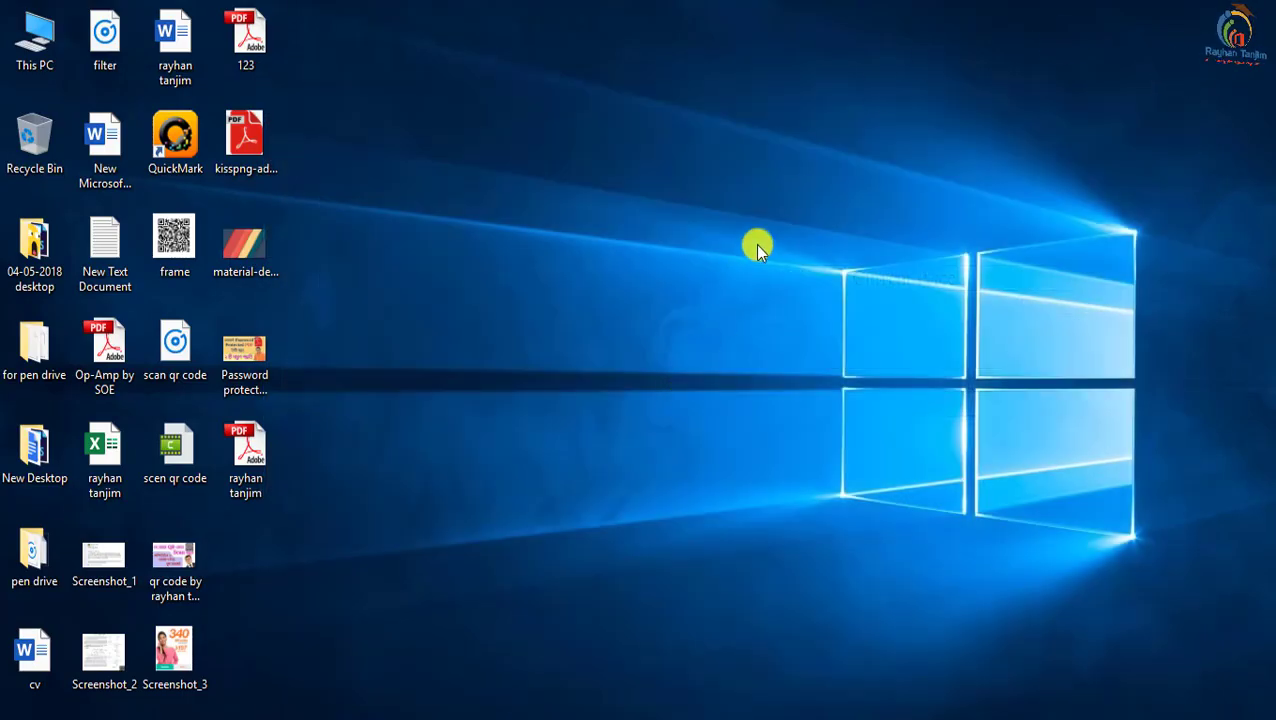
Step: Open and scroll through the unprotected Op-Amp by SOE PDF, then go to Smallpdf's tab
{"action": "left_click_drag", "start_coordinate": [104, 342], "coordinate": [460, 245]}
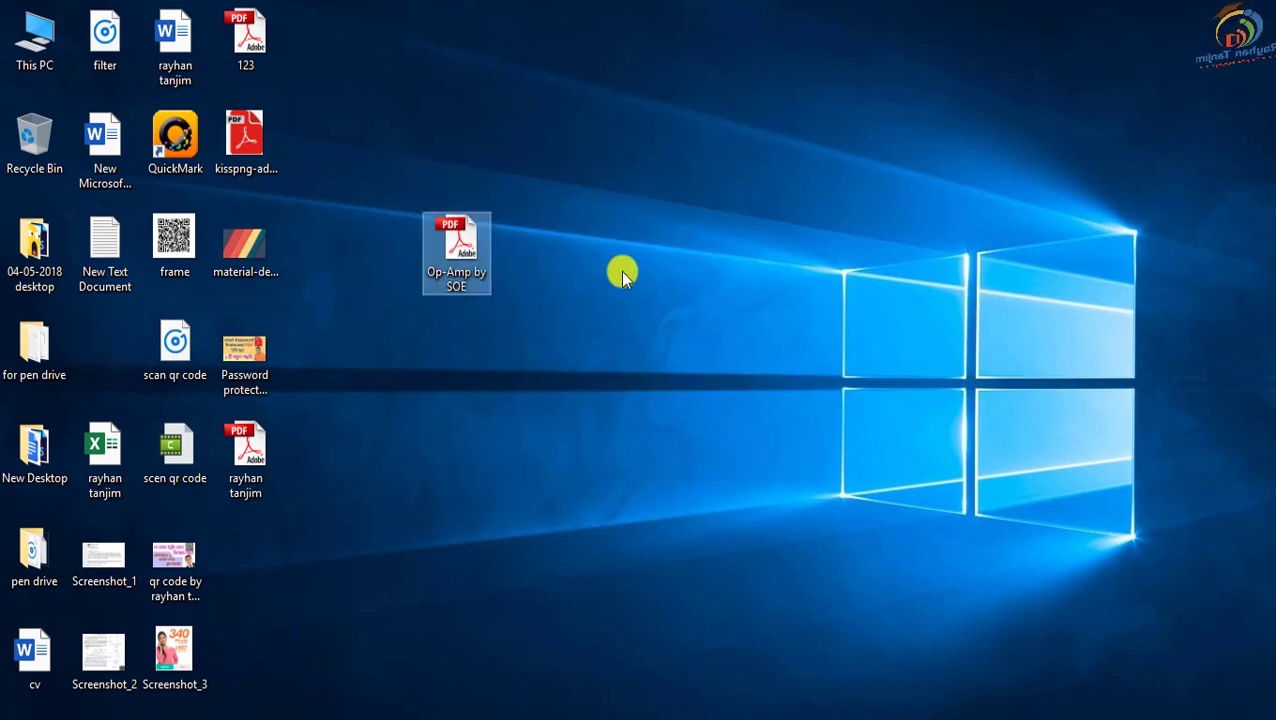
{"action": "double_click", "coordinate": [467, 252]}
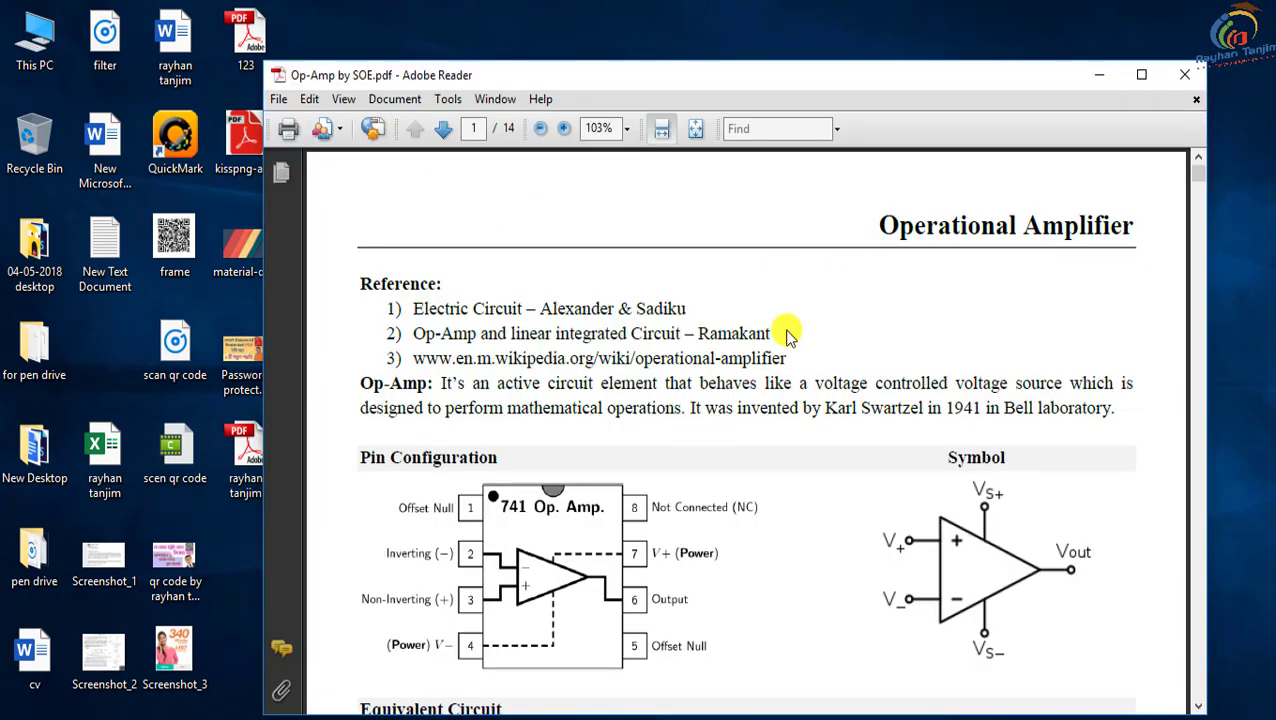
{"action": "scroll", "coordinate": [745, 361], "scroll_direction": "down", "scroll_amount": 5}
{"action": "scroll", "coordinate": [745, 361], "scroll_direction": "down", "scroll_amount": 8}
{"action": "scroll", "coordinate": [746, 364], "scroll_direction": "up", "scroll_amount": 5}
{"action": "scroll", "coordinate": [746, 364], "scroll_direction": "up", "scroll_amount": 5}
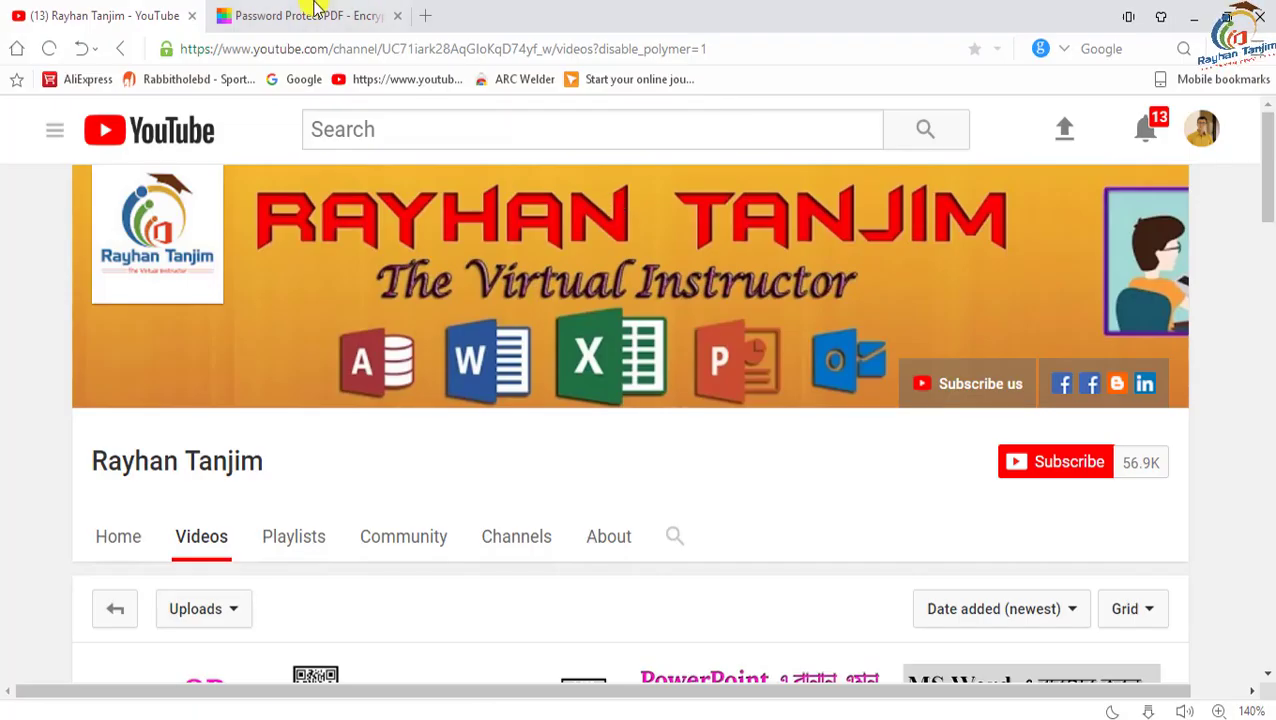
{"action": "left_click", "coordinate": [310, 15]}
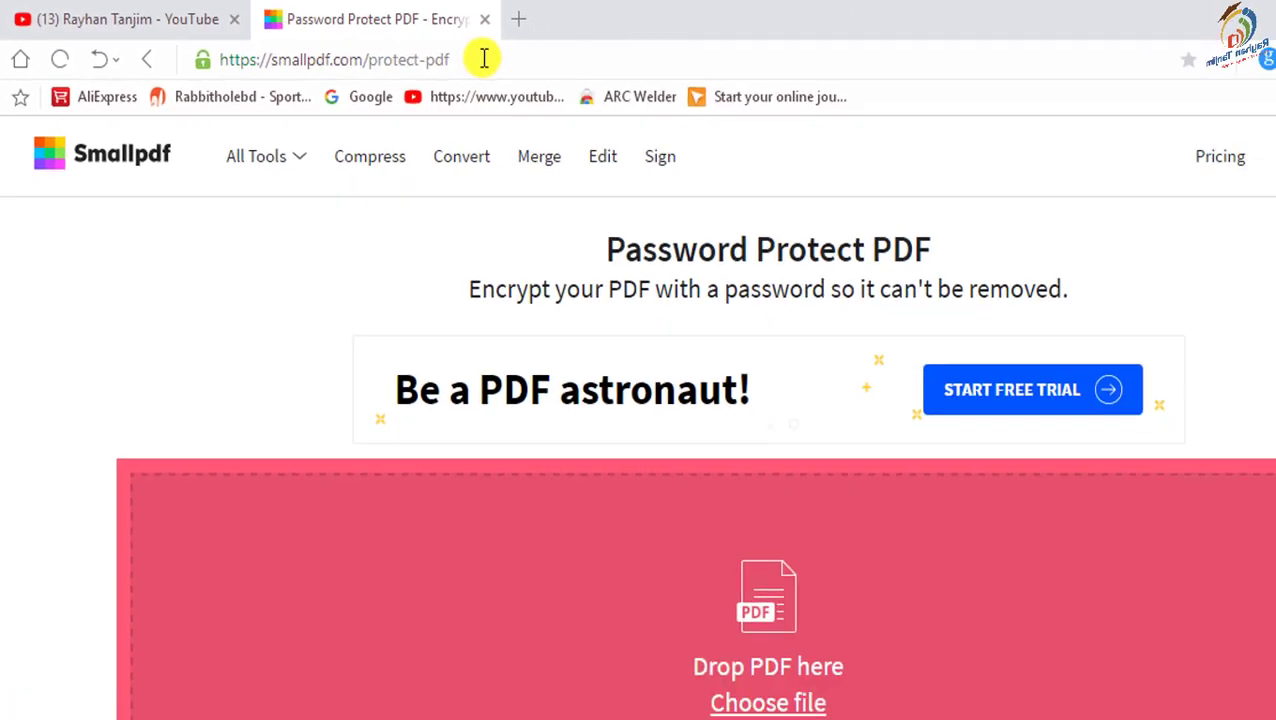
Step: Upload Op-Amp by SOE.pdf from the Desktop to Smallpdf's Password Protect PDF page
{"action": "left_click_drag", "start_coordinate": [372, 48], "coordinate": [160, 48]}
{"action": "scroll", "coordinate": [700, 500], "scroll_direction": "down", "scroll_amount": 1}
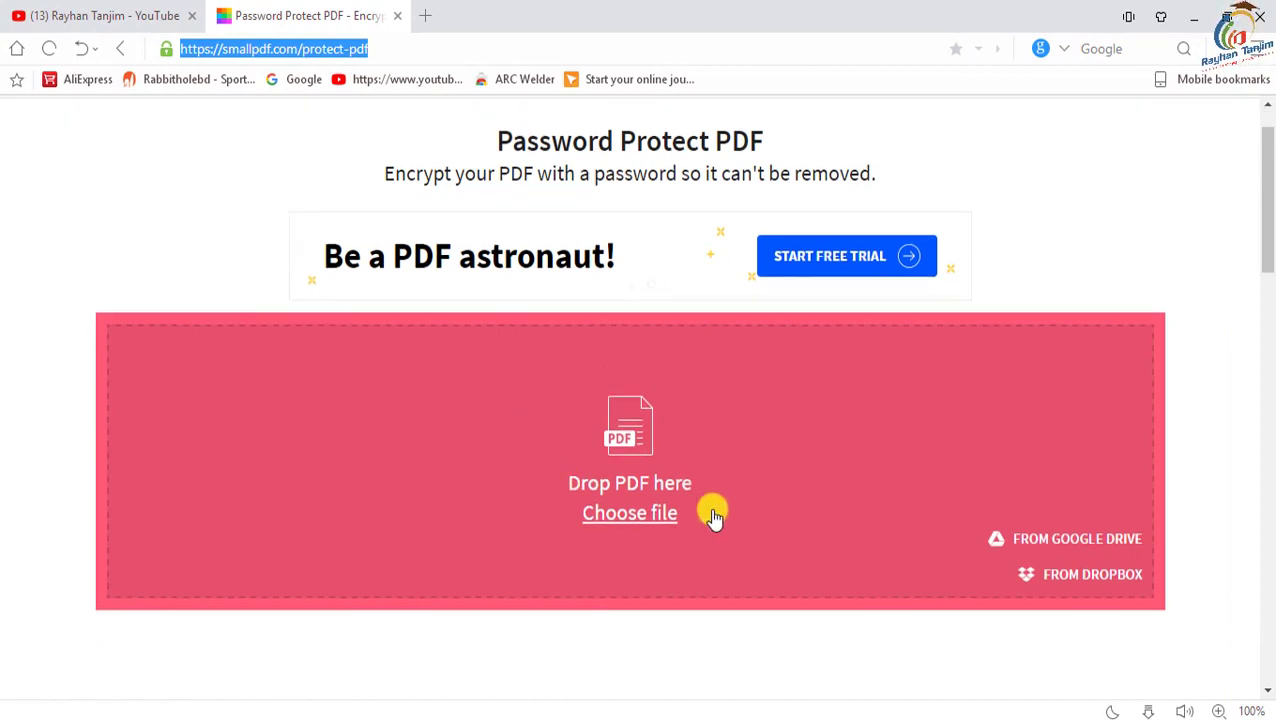
{"action": "left_click", "coordinate": [635, 398]}
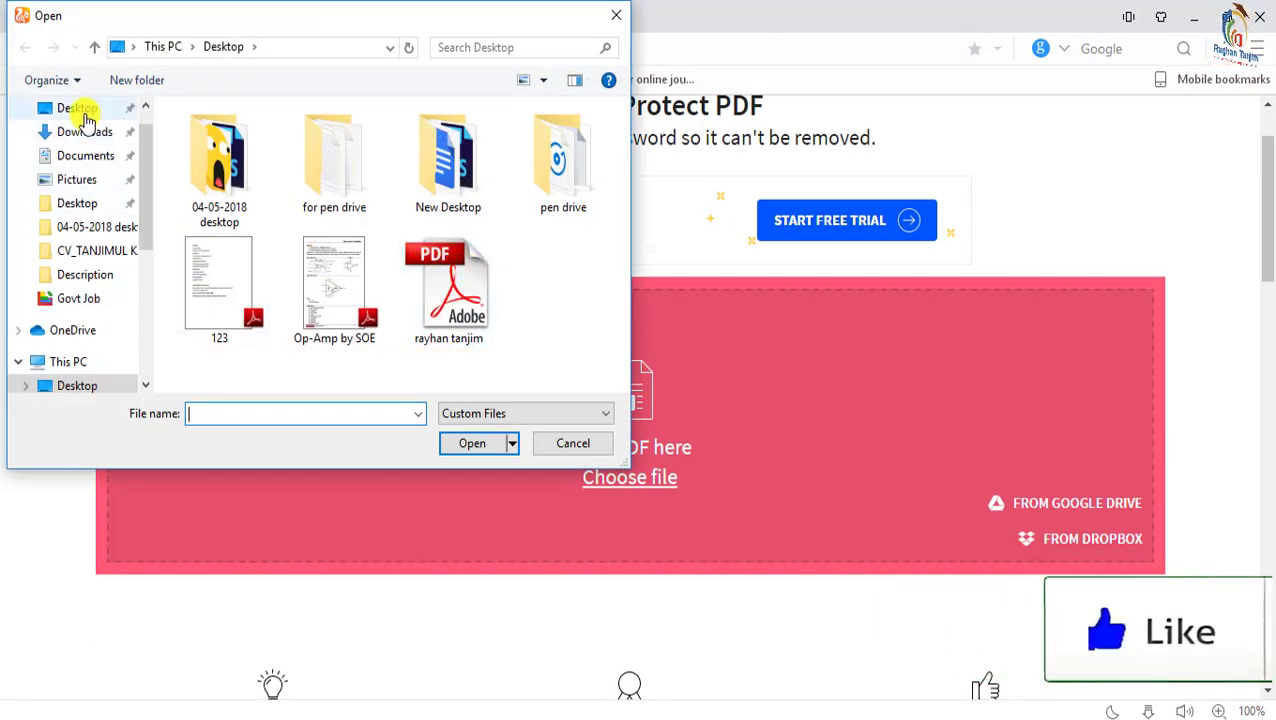
{"action": "left_click", "coordinate": [85, 115]}
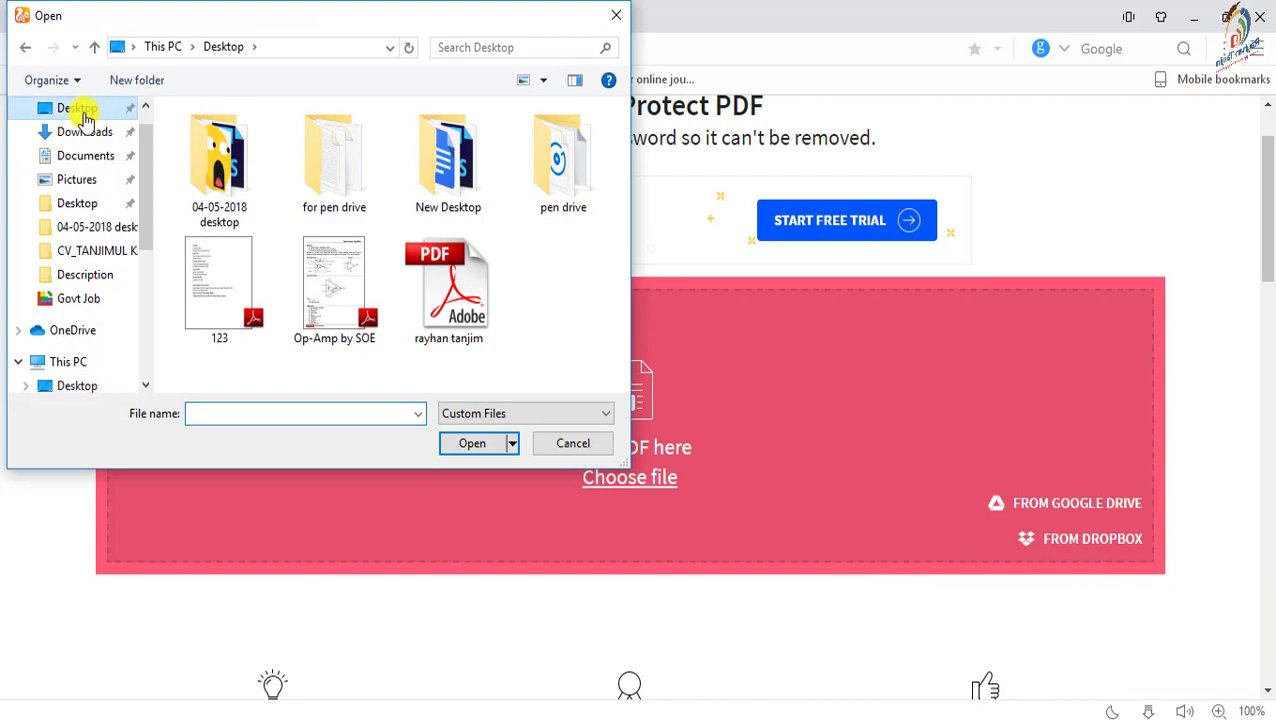
{"action": "left_click", "coordinate": [330, 280]}
{"action": "left_click", "coordinate": [470, 443]}
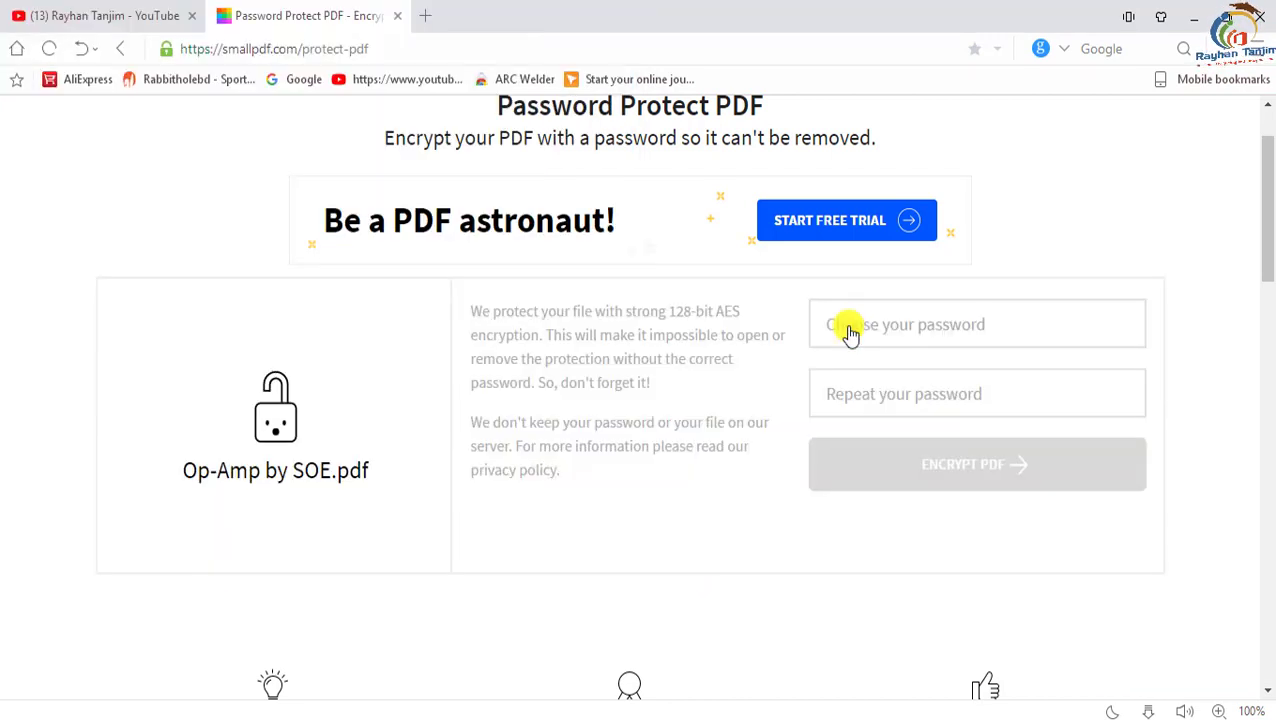
Step: Enter the password and repeat it, then encrypt the PDF
{"action": "left_click", "coordinate": [950, 320]}
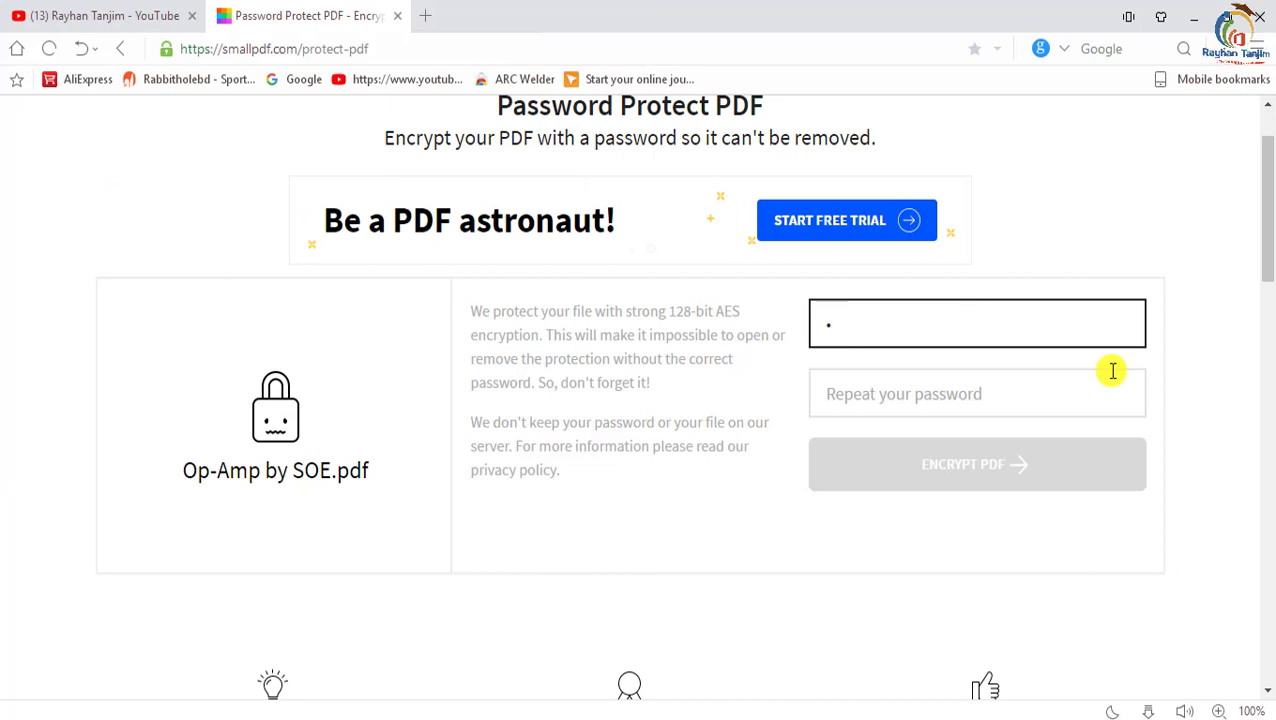
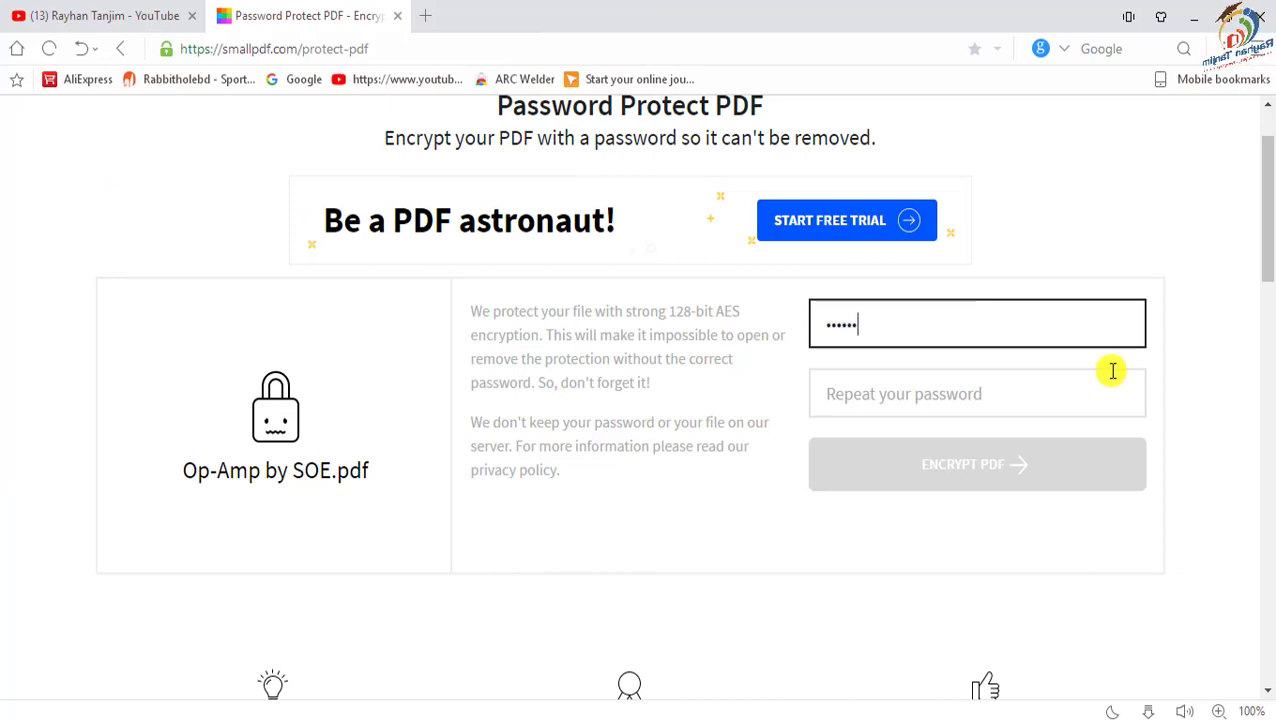
{"action": "left_click", "coordinate": [1081, 402]}
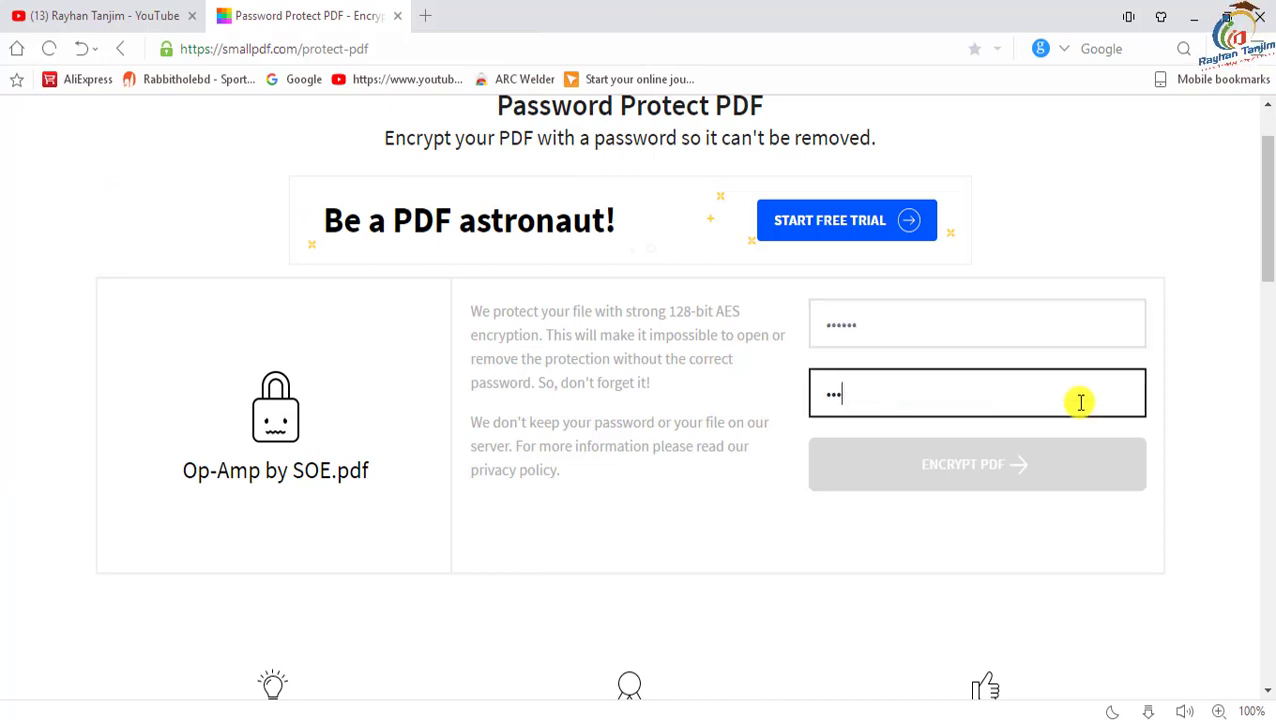
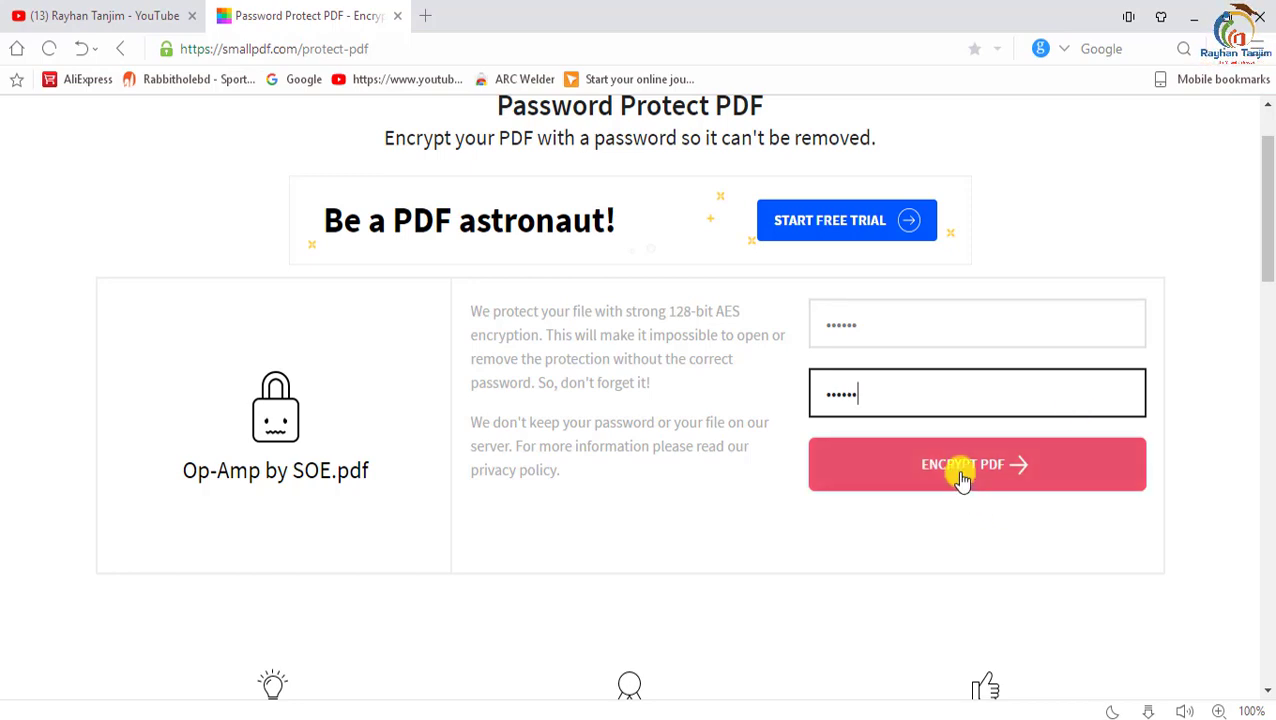
{"action": "left_click", "coordinate": [962, 476]}
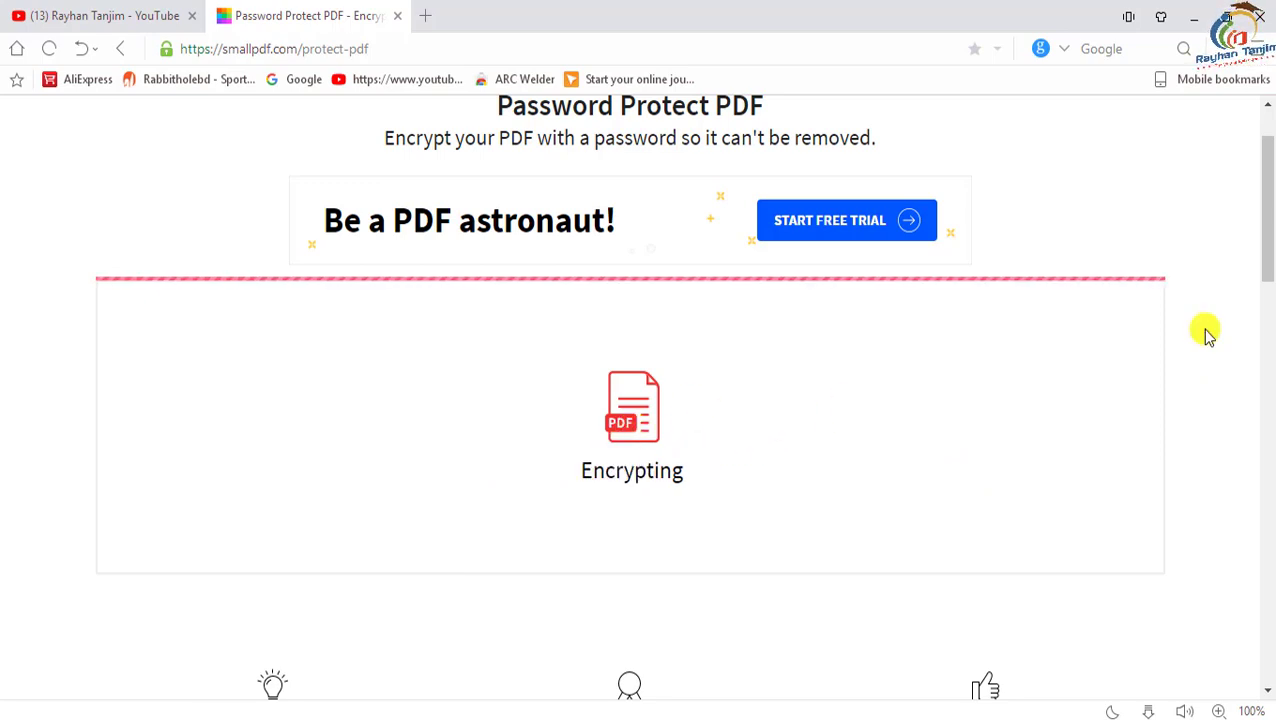
Step: Download Op-Amp by SOE-protected.pdf to Downloads via IDM and open the finished file
{"action": "left_click", "coordinate": [737, 437]}
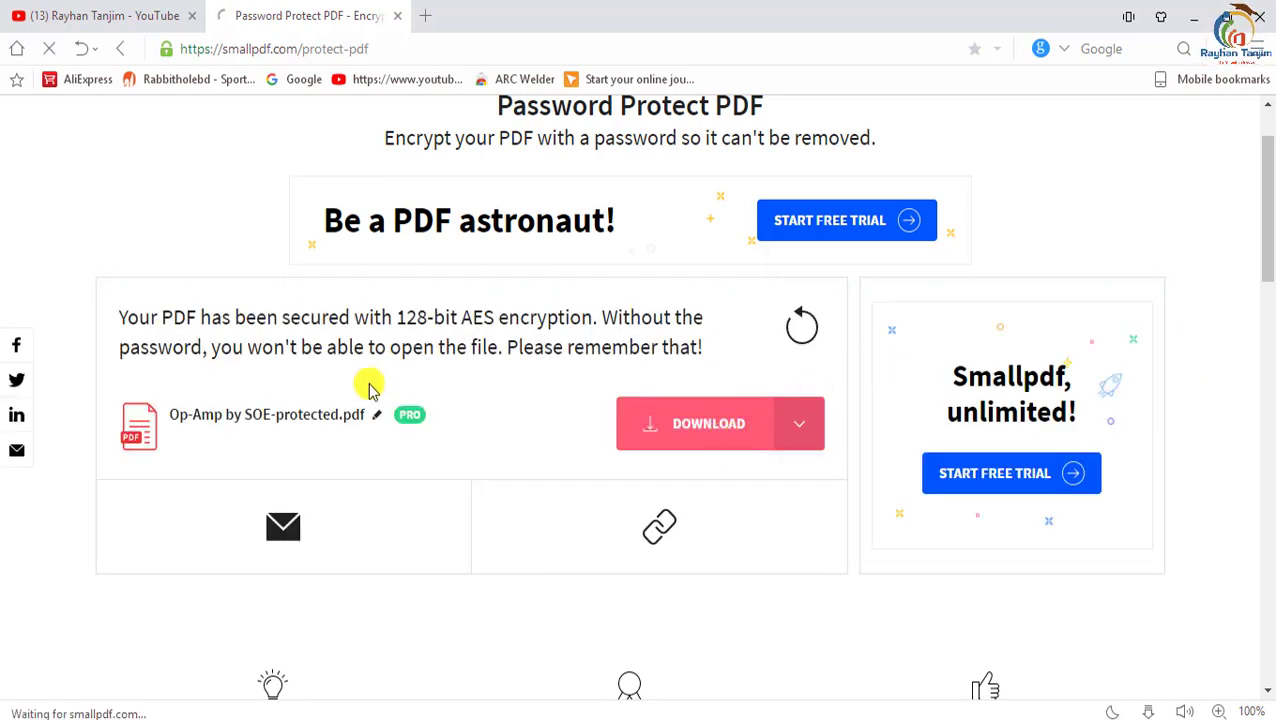
{"action": "left_click", "coordinate": [736, 428]}
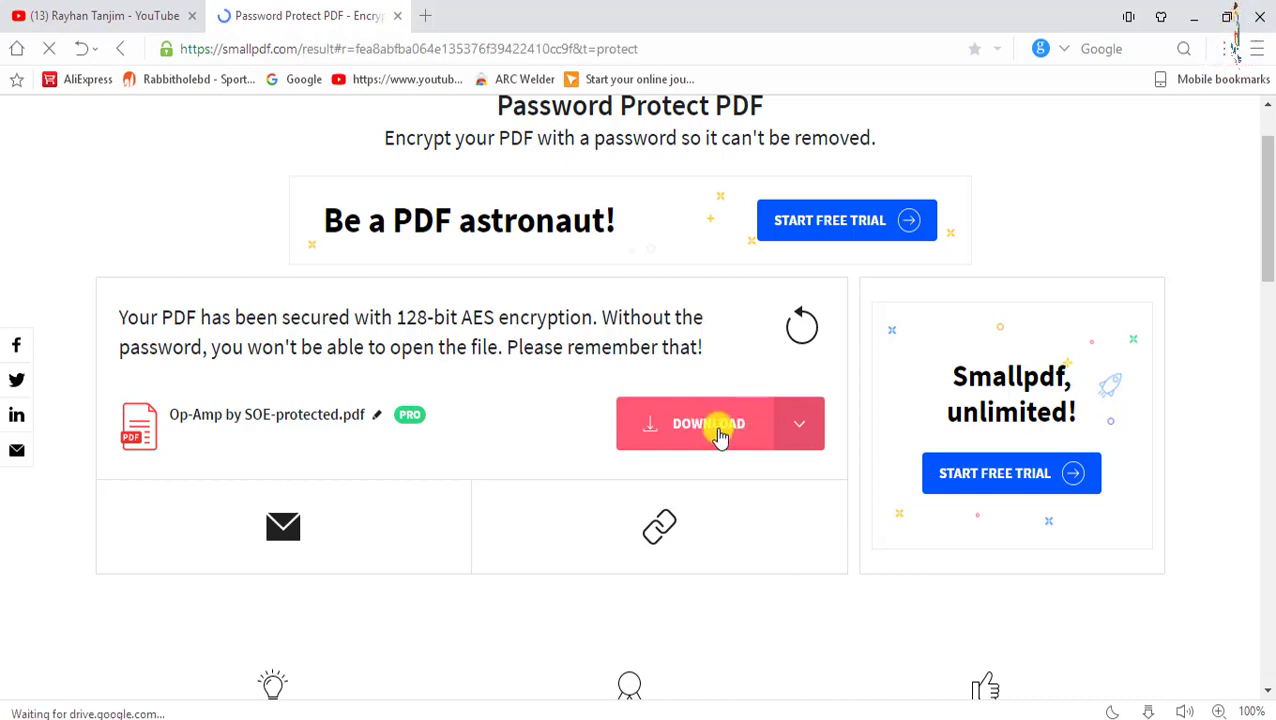
{"action": "left_click", "coordinate": [705, 420]}
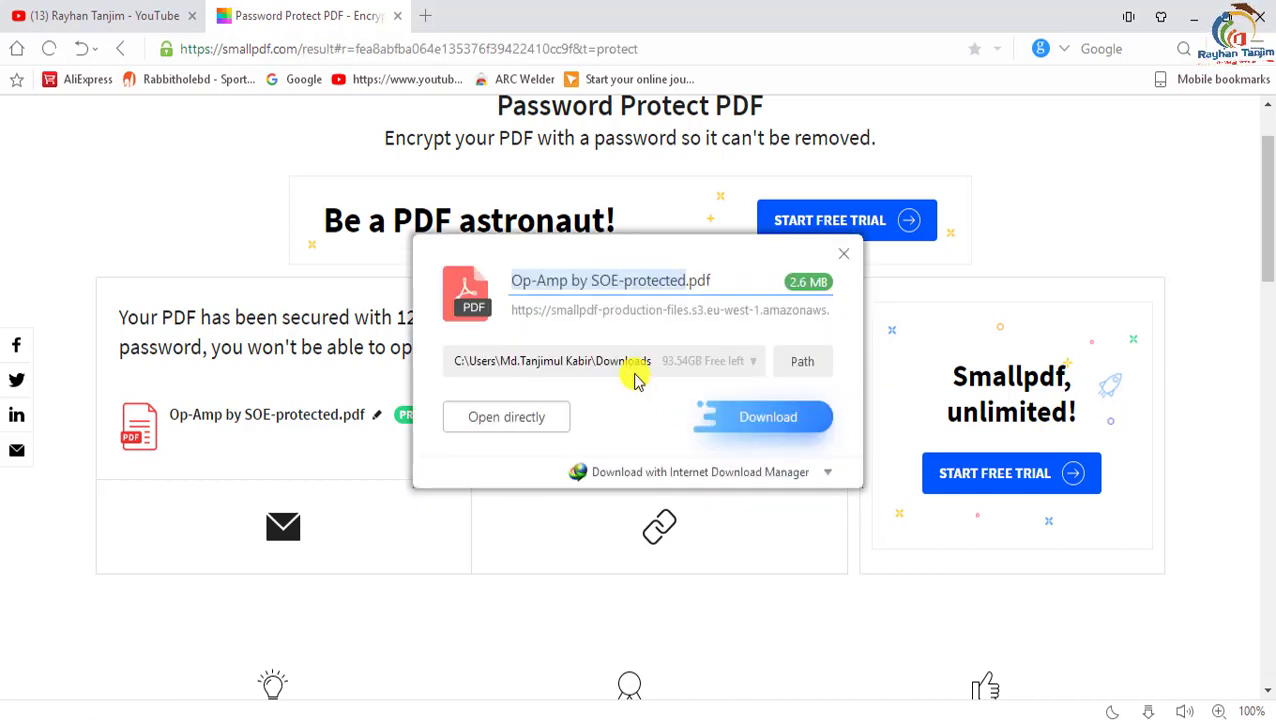
{"action": "left_click", "coordinate": [641, 443]}
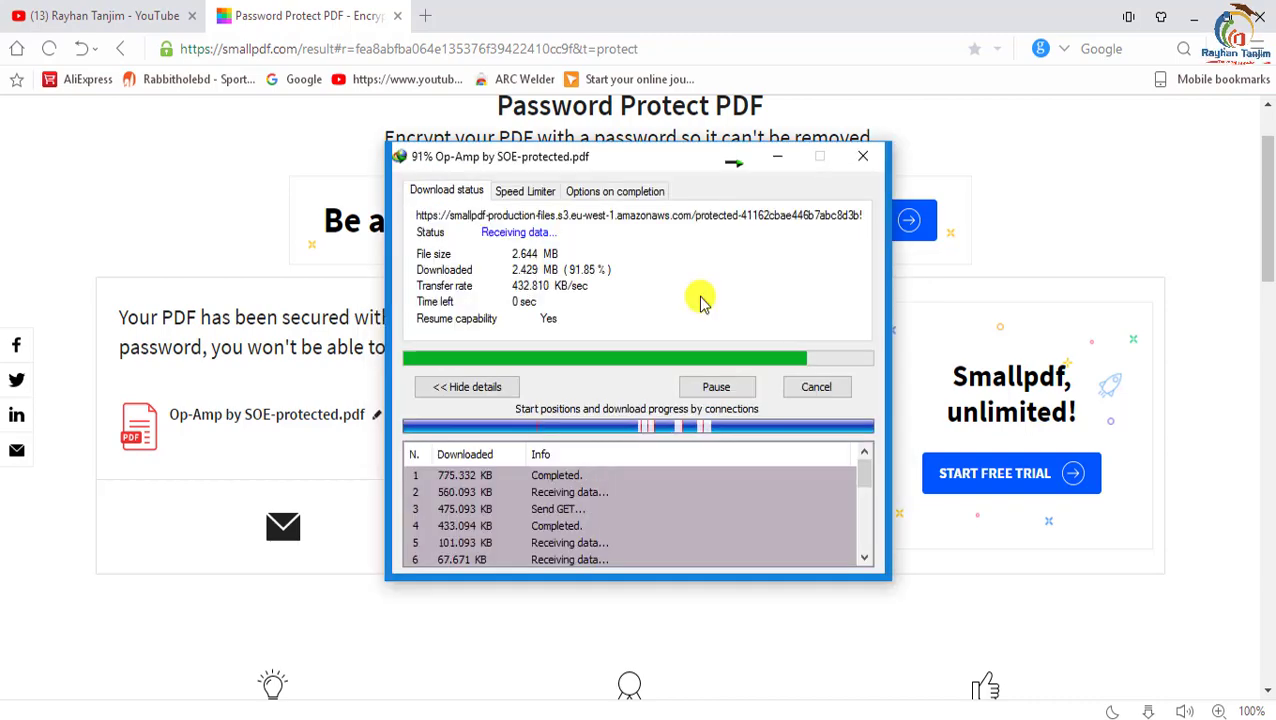
{"action": "left_click", "coordinate": [604, 283]}
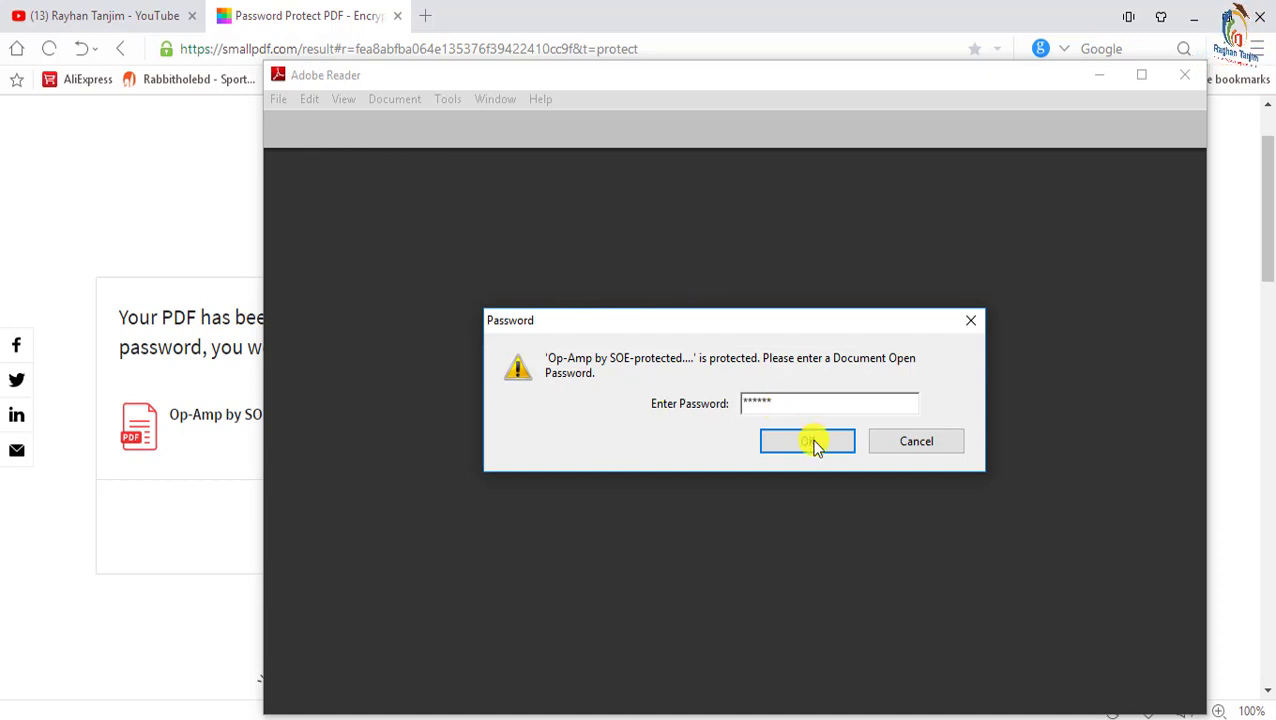
Step: Submit the password to open Op-Amp by SOE-protected.pdf in Adobe Reader
{"action": "left_click", "coordinate": [810, 441]}
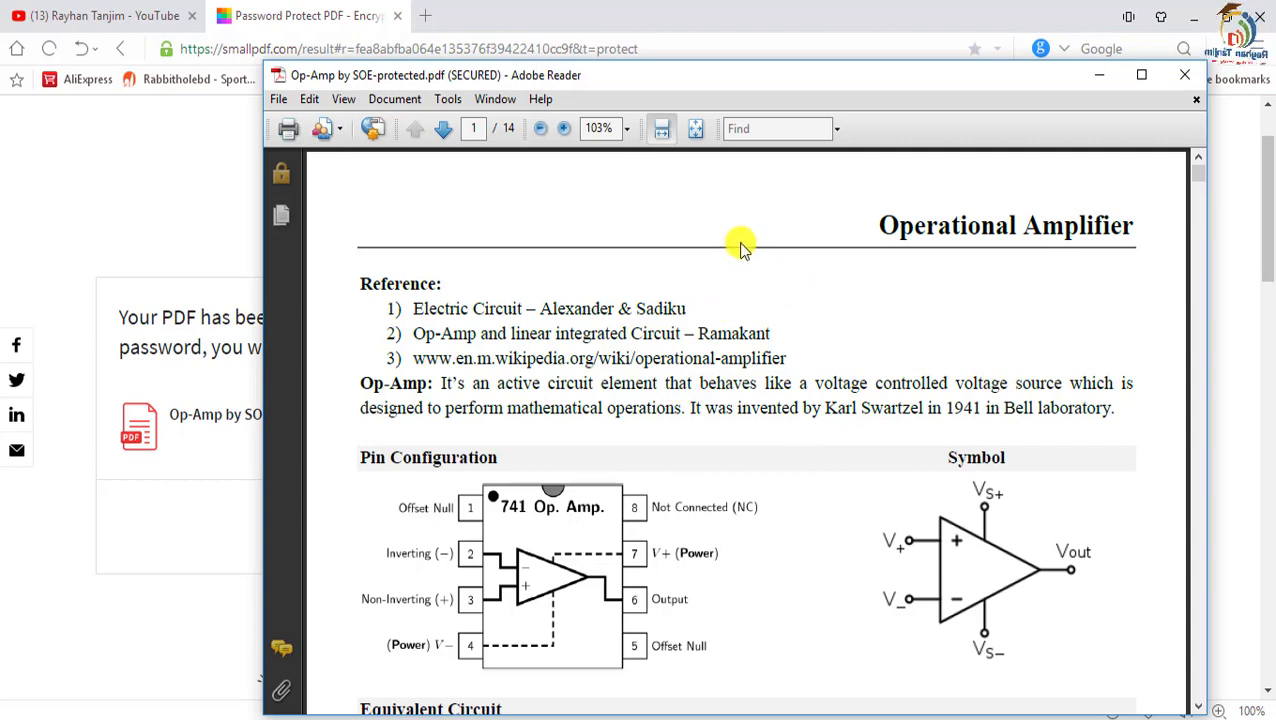